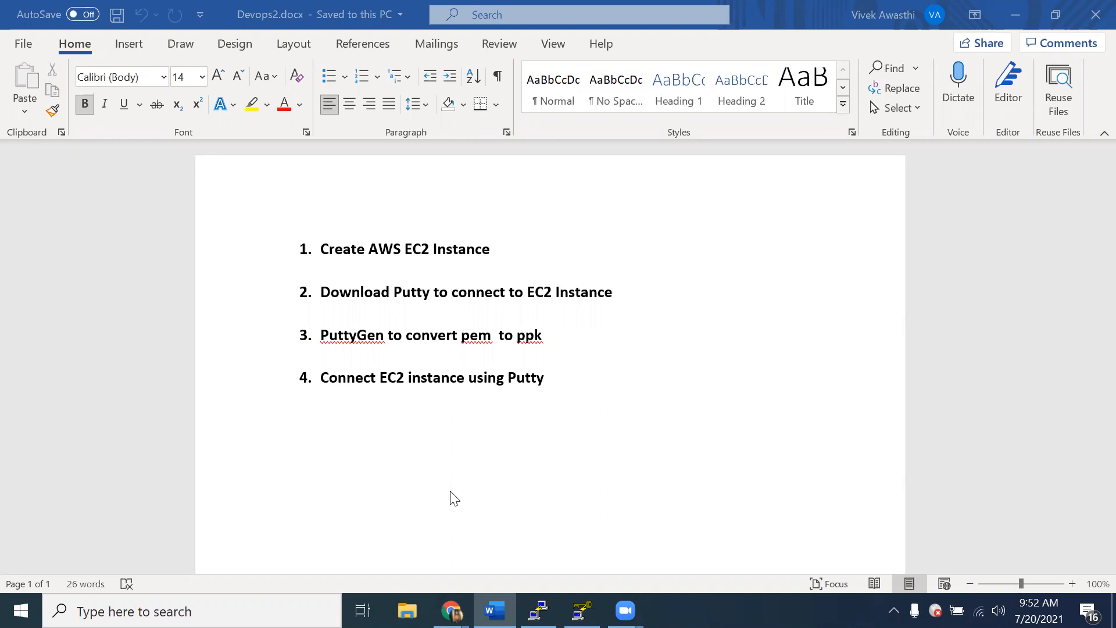
Step: Switch to the AWS Management Console in Chrome and open the list of running EC2 instances
mouse_move(451, 611)
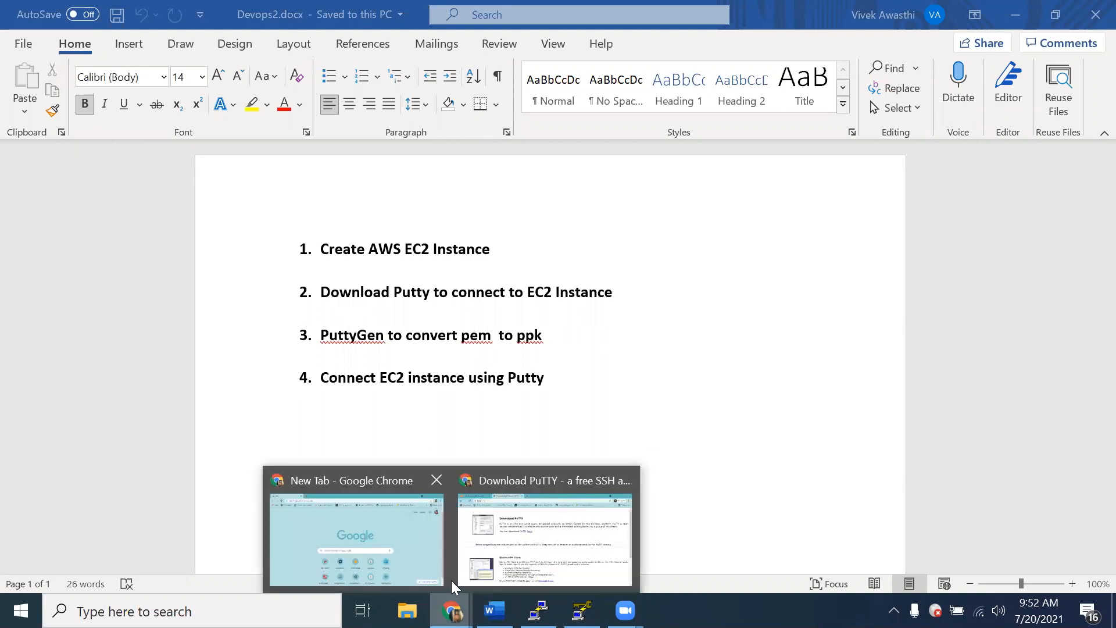
click(523, 551)
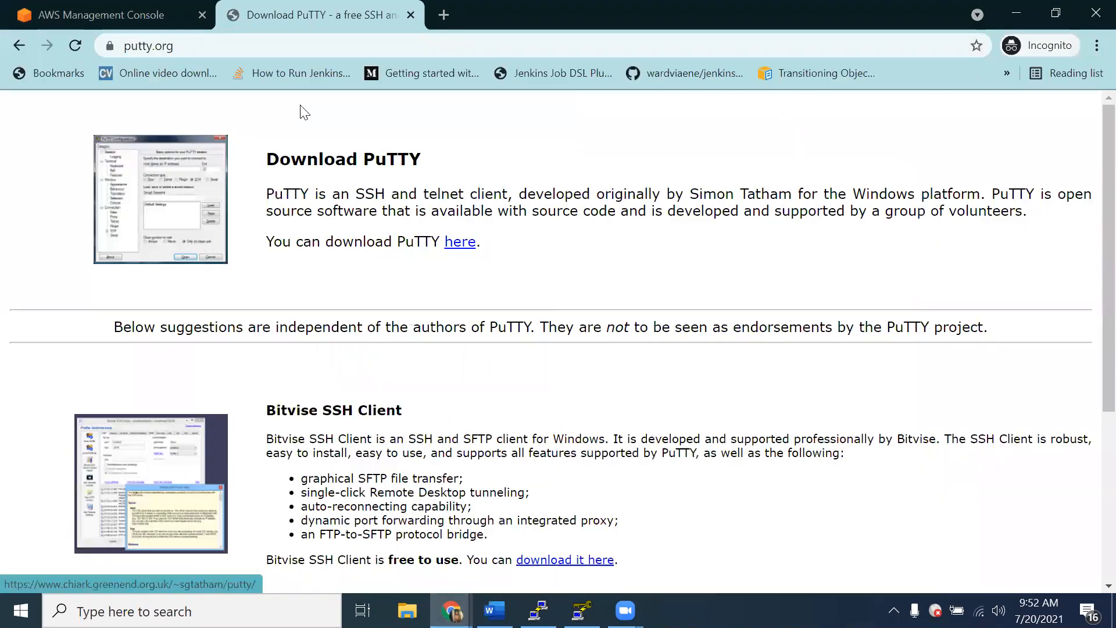
click(105, 10)
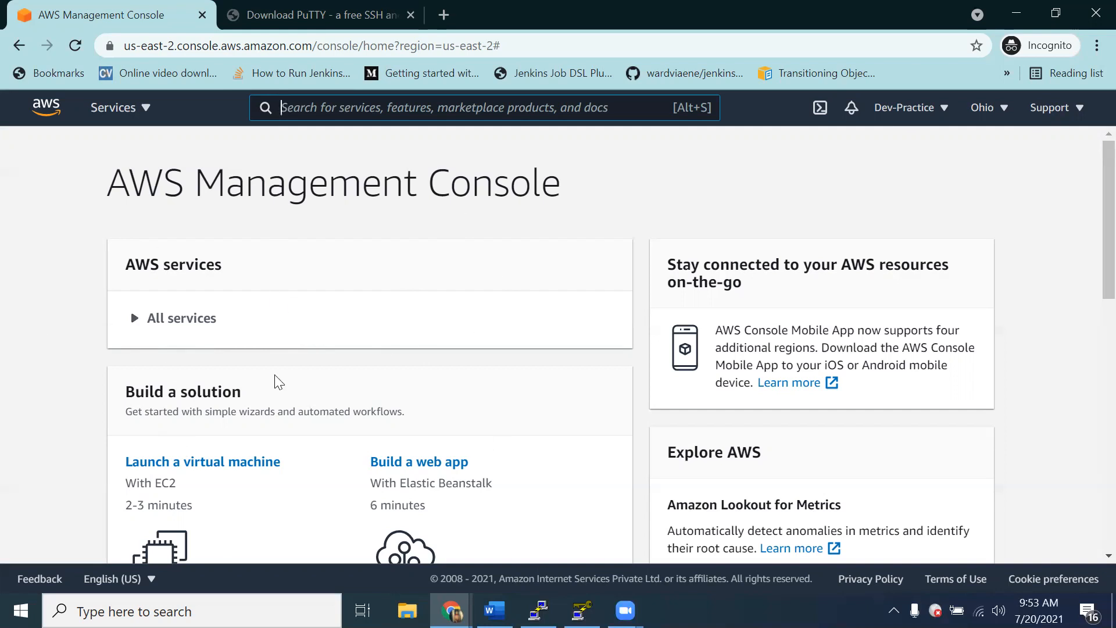
click(136, 320)
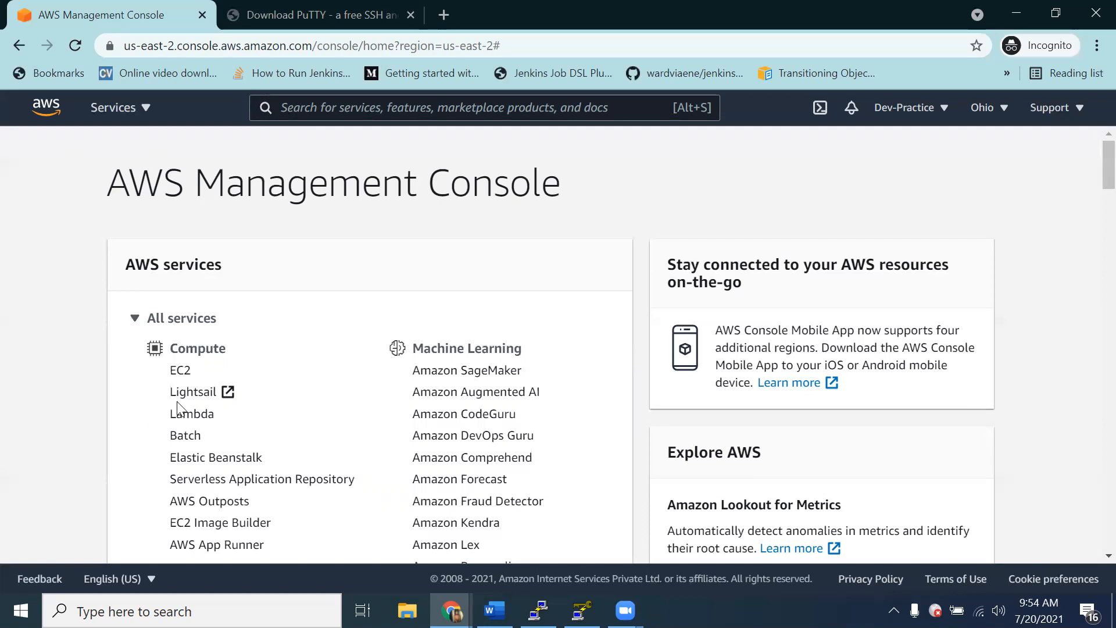
click(184, 371)
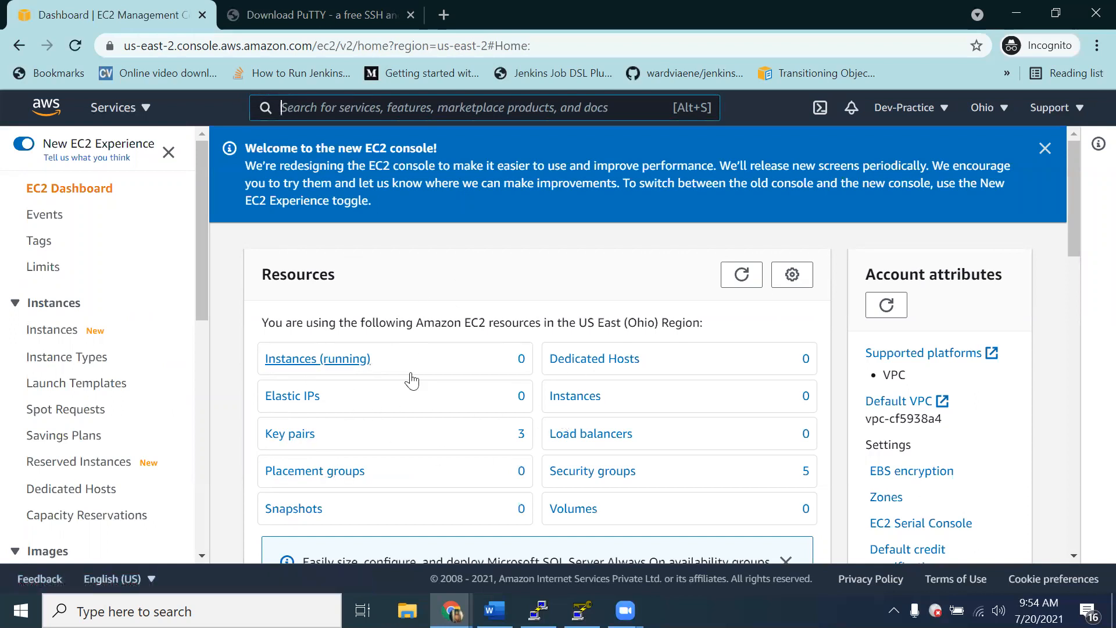
click(319, 360)
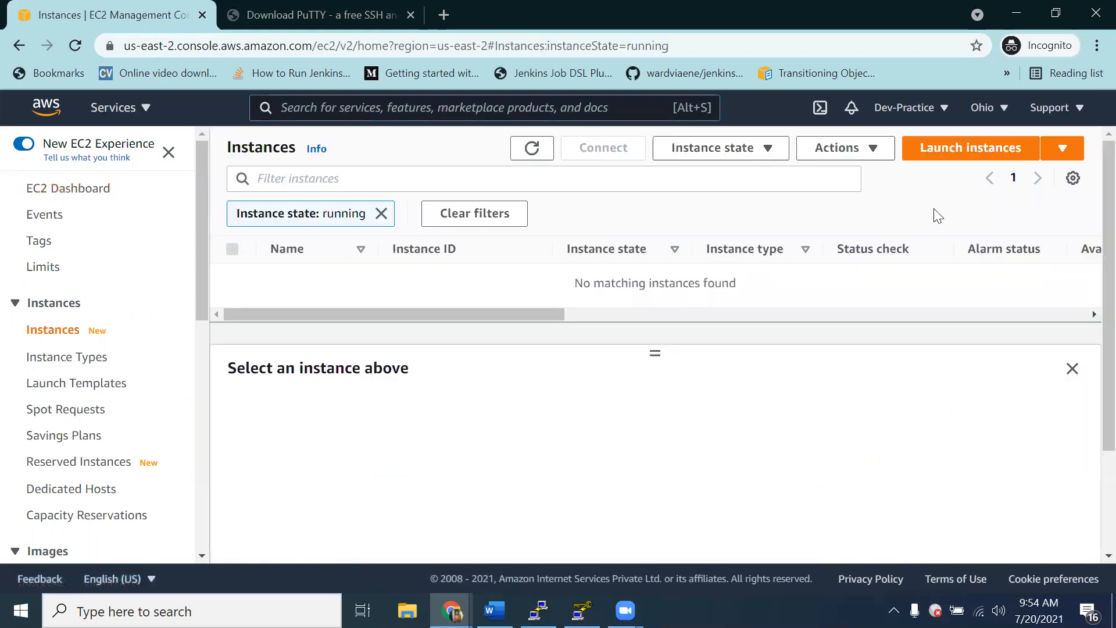
Step: Start launching an instance from the 64-bit (x86) Amazon Linux 2 AMI with the t2.micro type and proceed to the instance details
click(969, 156)
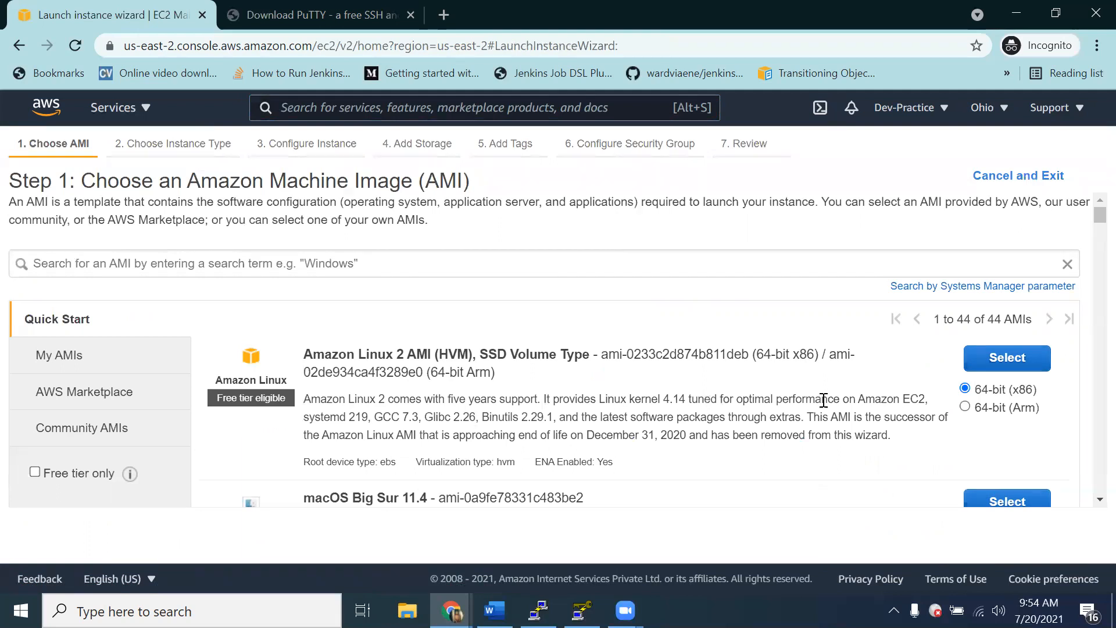
click(1009, 372)
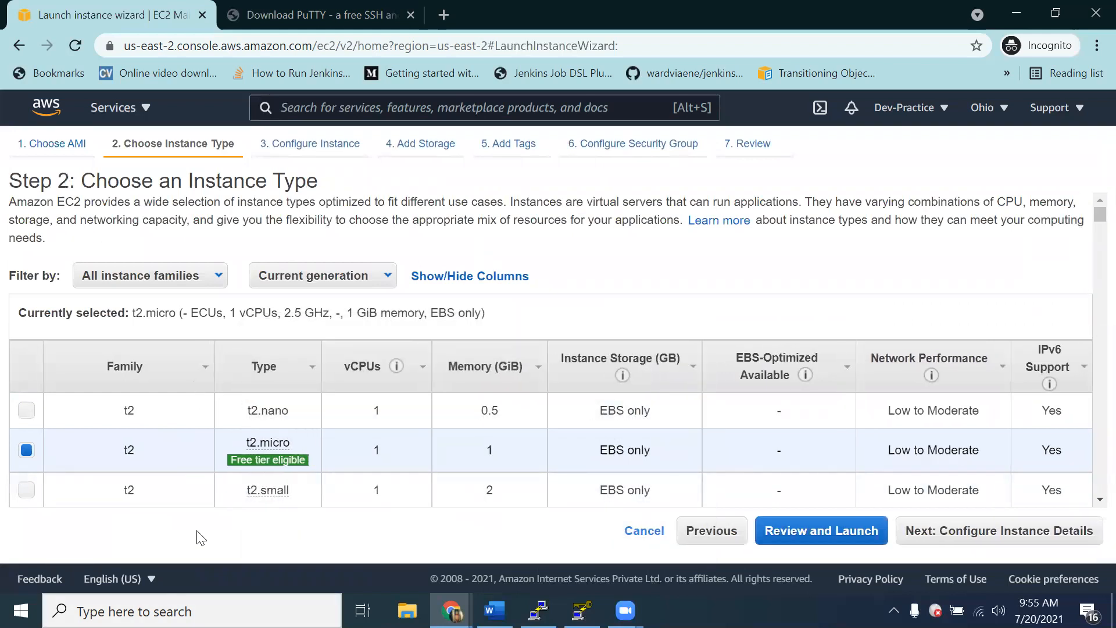
mouse_move(287, 471)
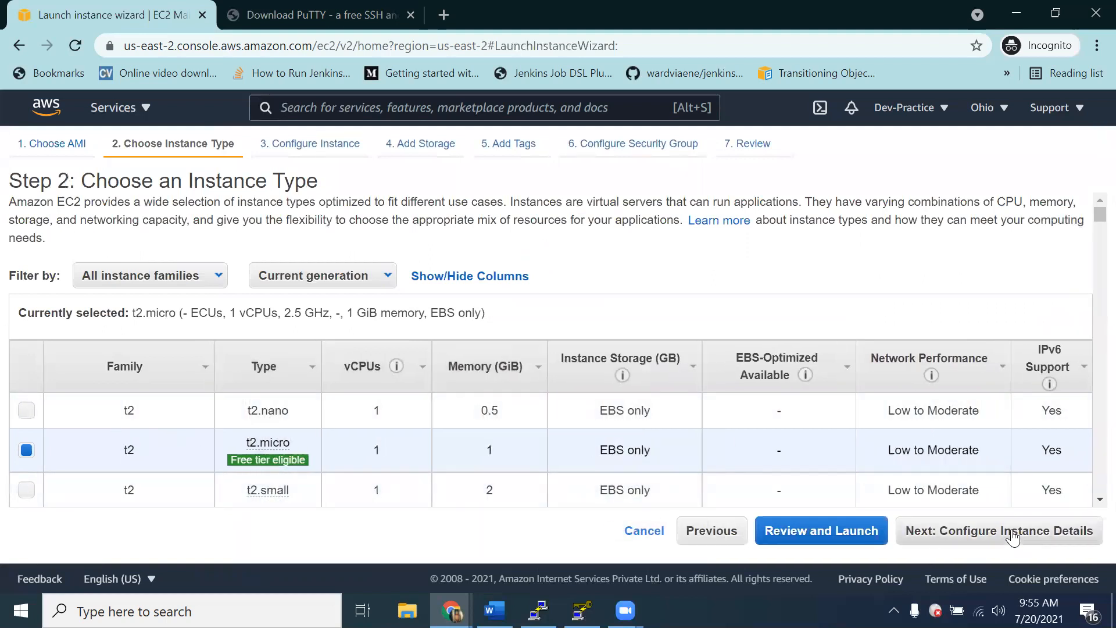
click(1012, 538)
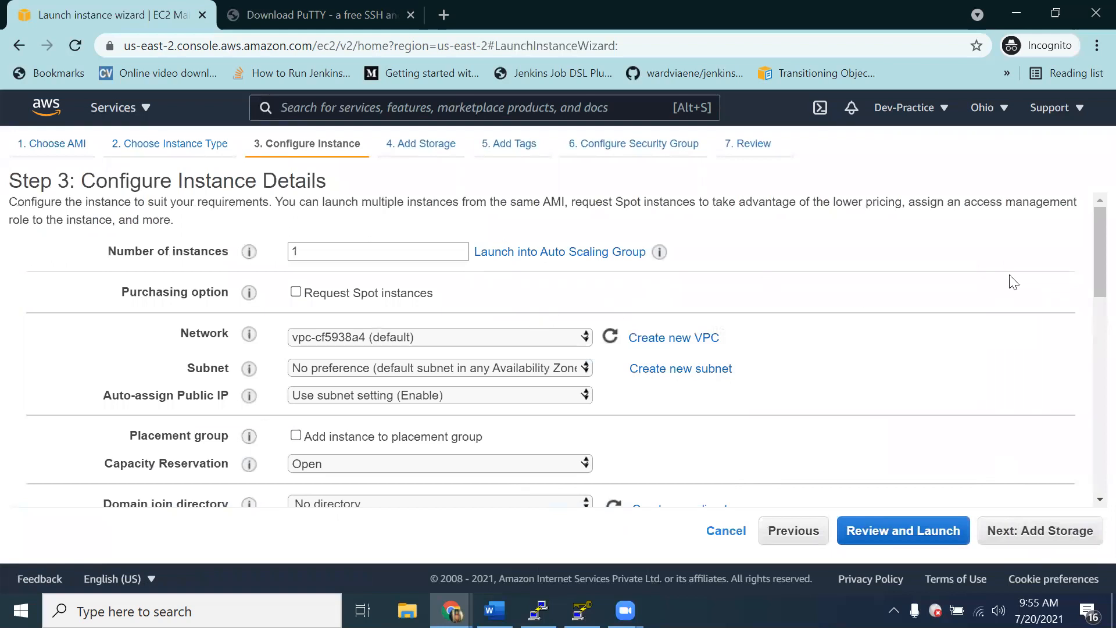
Step: Accept the default instance details and the 8 GiB General Purpose SSD (gp2) root volume, continuing to the tags
drag(1087, 261, 1080, 327)
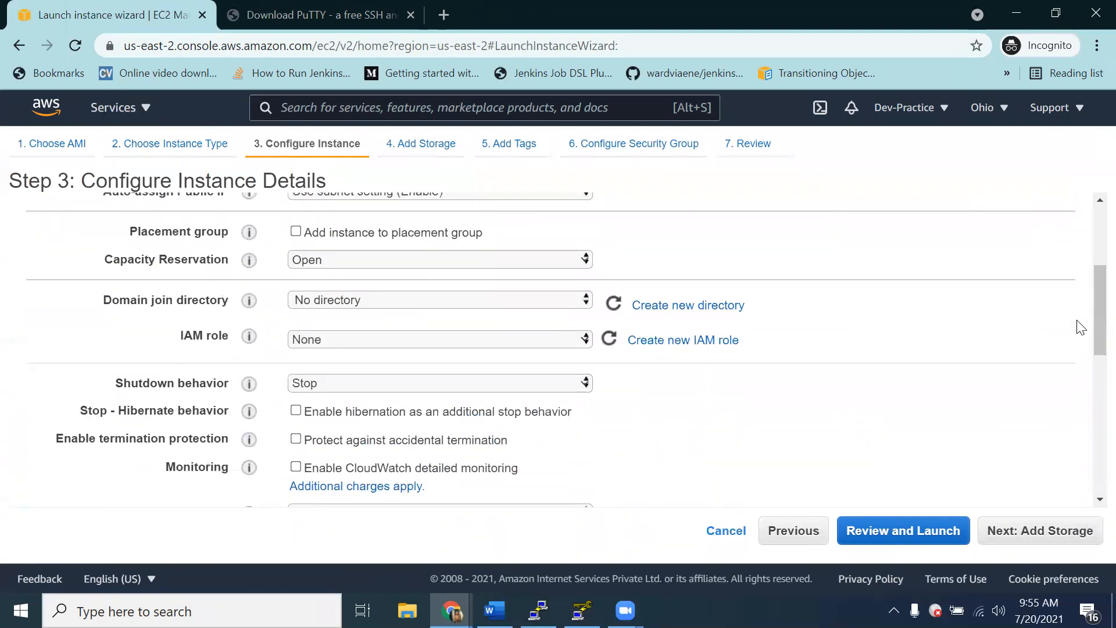
click(1076, 540)
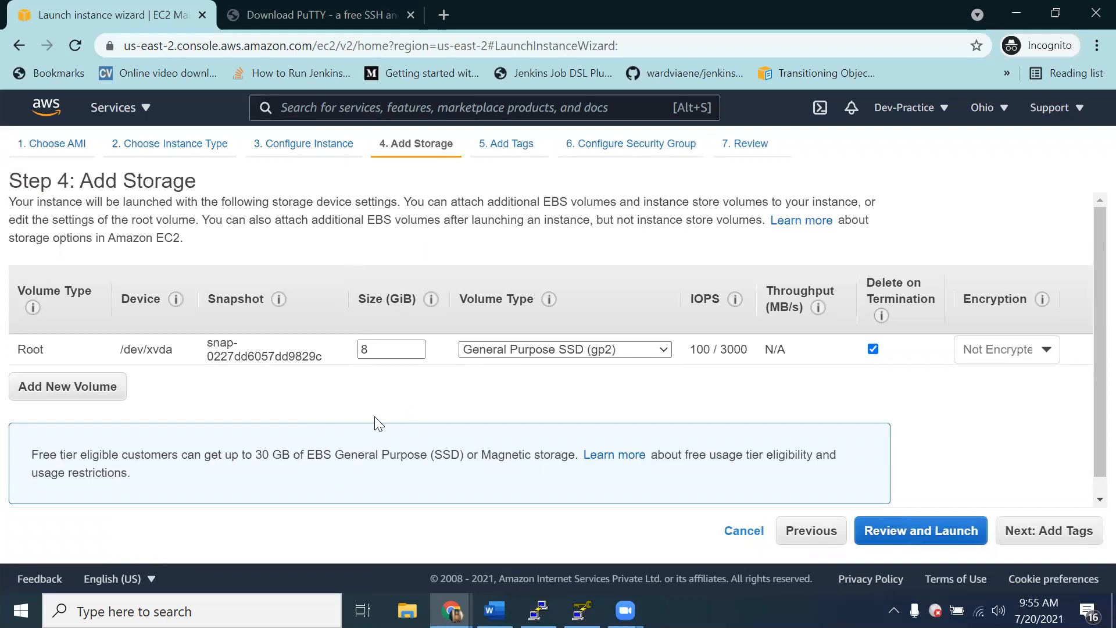
mouse_move(687, 357)
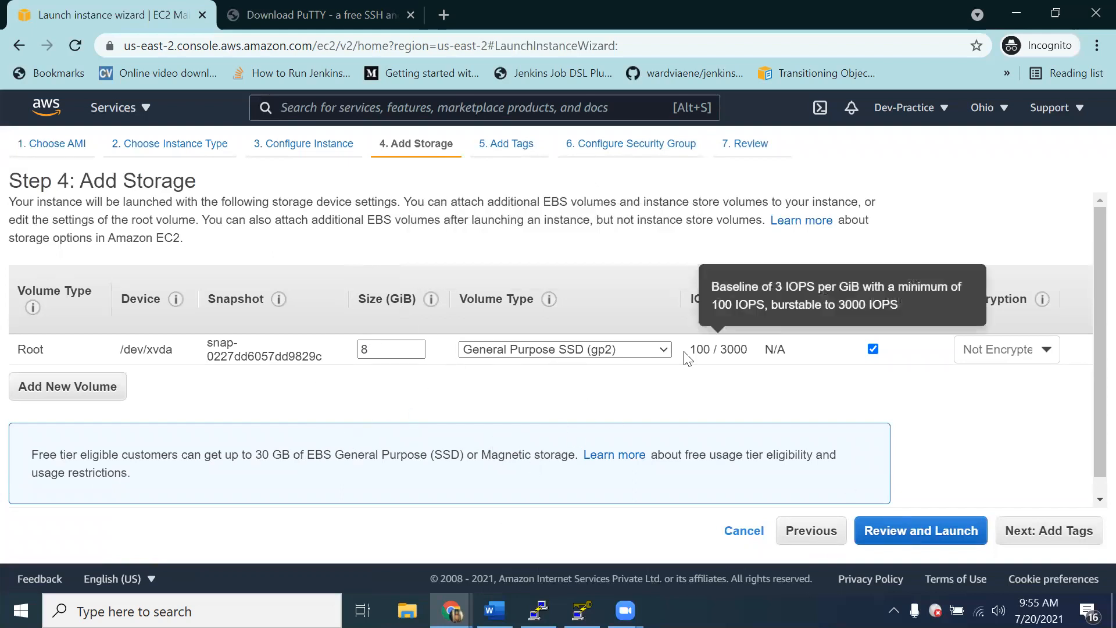
click(1074, 531)
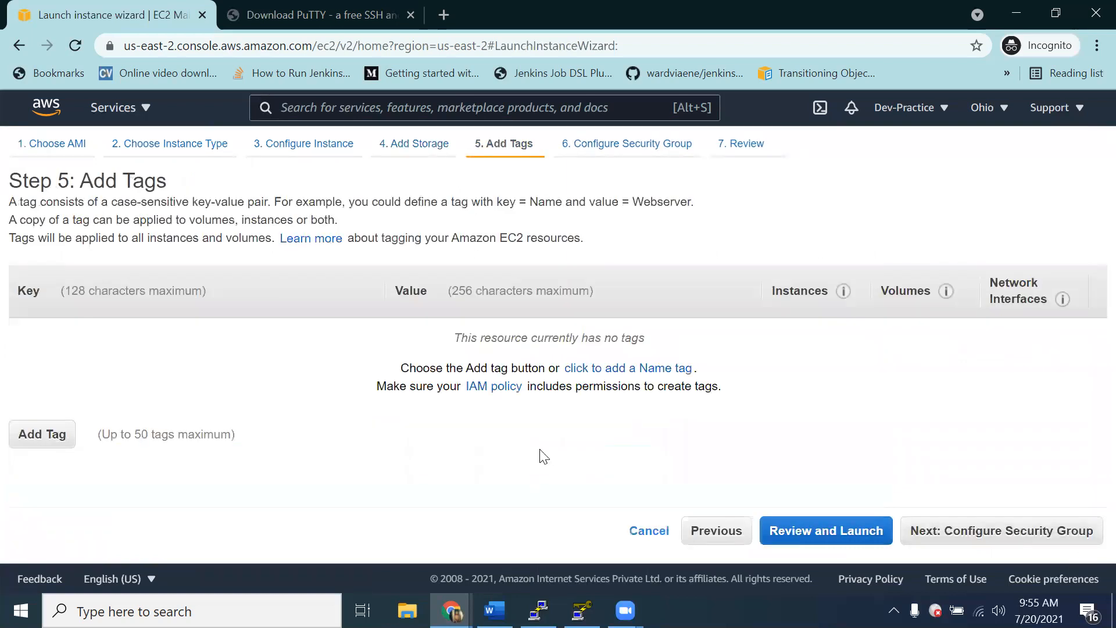
Step: Add a tag with key Jenkins and value Jenkins Machine, and proceed to the security group configuration
click(51, 436)
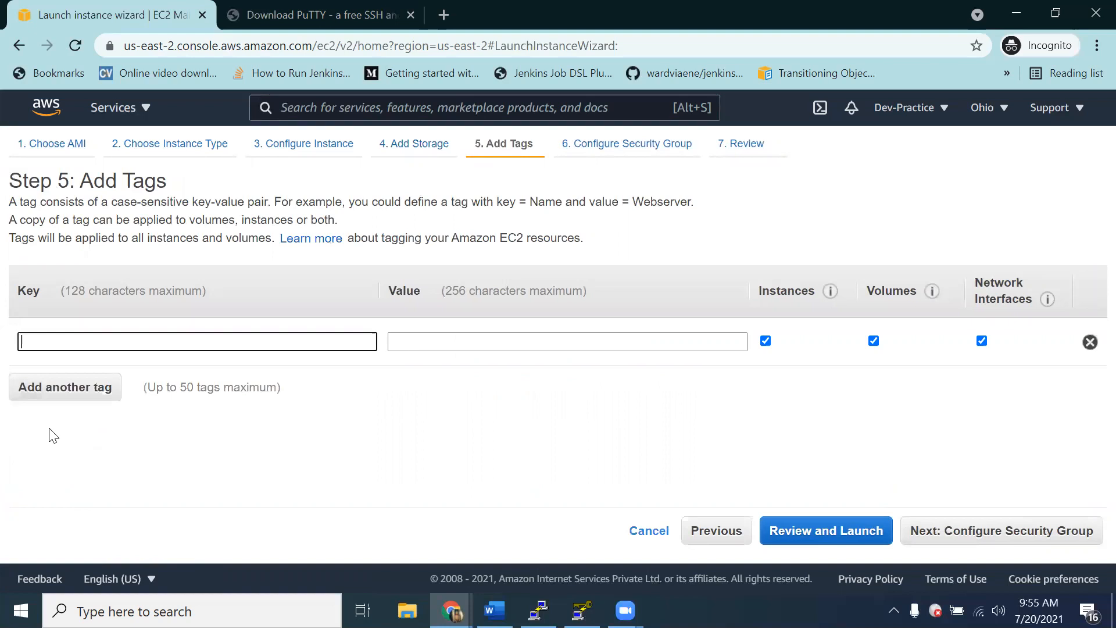
text(Jenkins)
key(Tab)
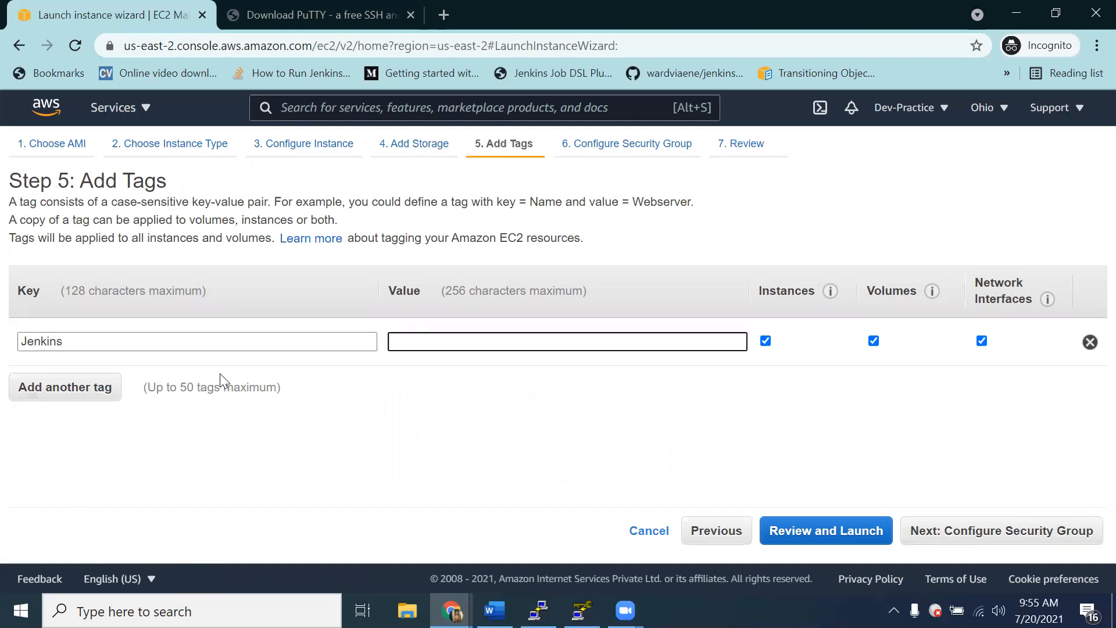
text(Jenkins Machine)
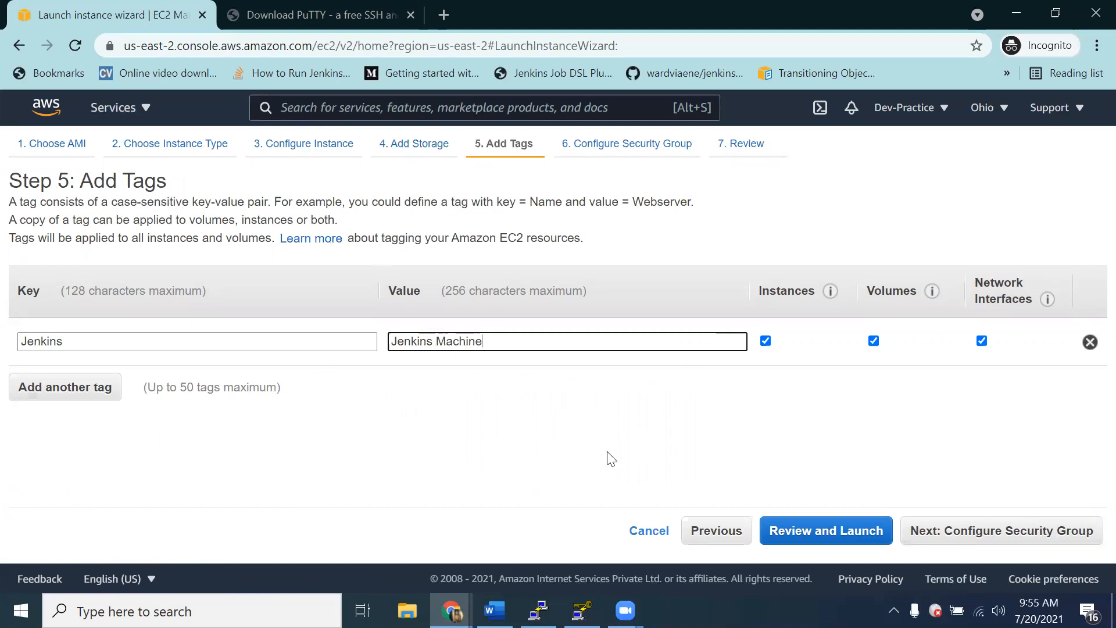
click(1002, 531)
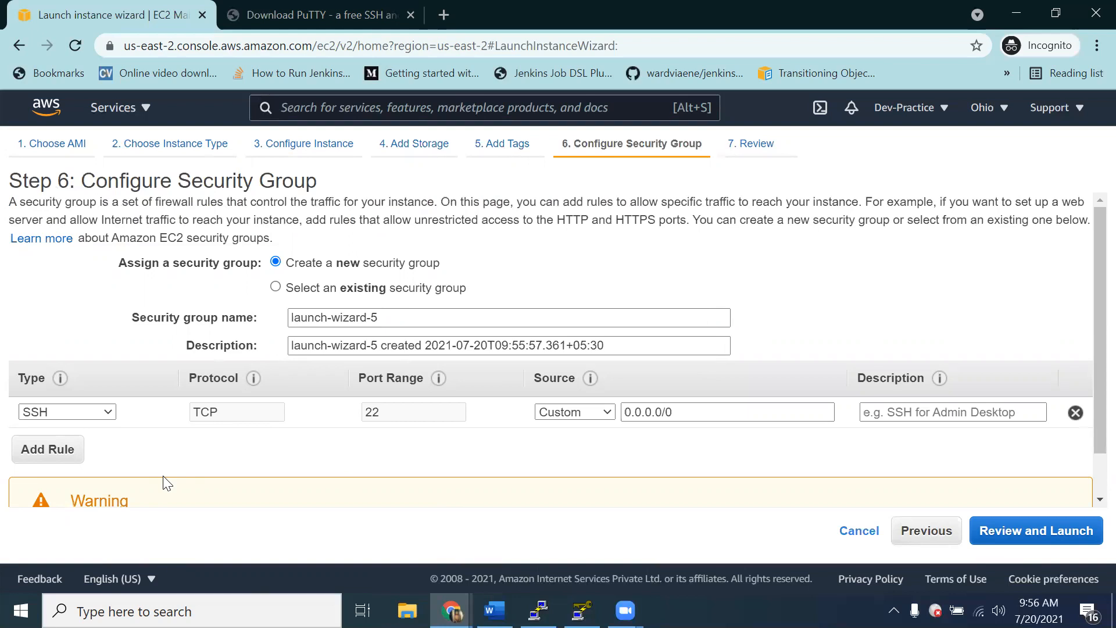
Step: Add a custom TCP rule for port 8080 to the new security group
click(64, 458)
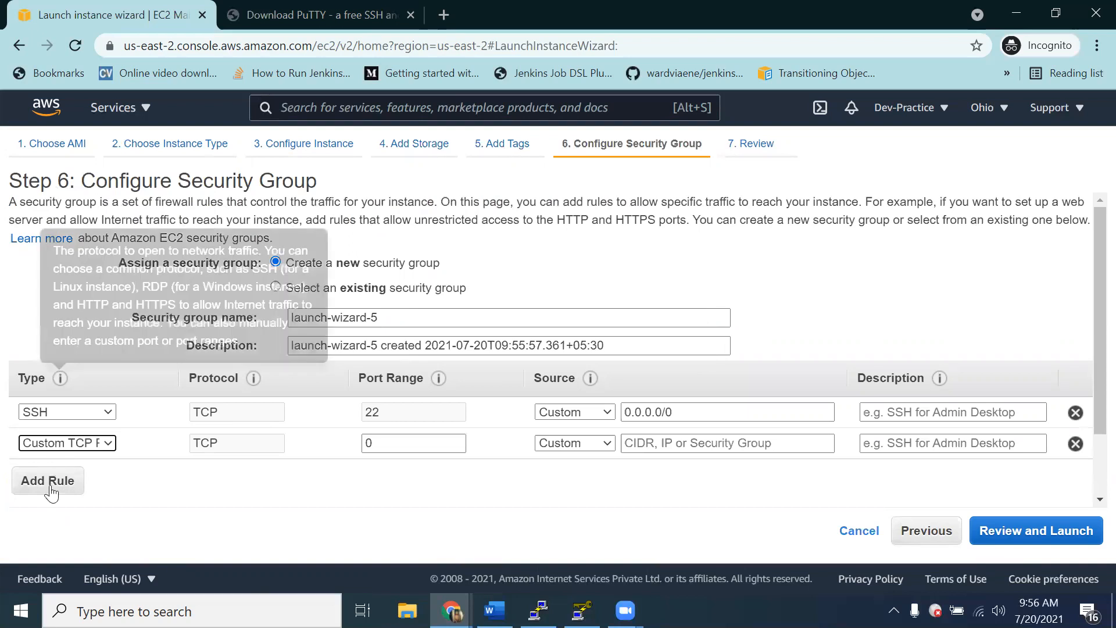
click(394, 447)
key(BackSpace)
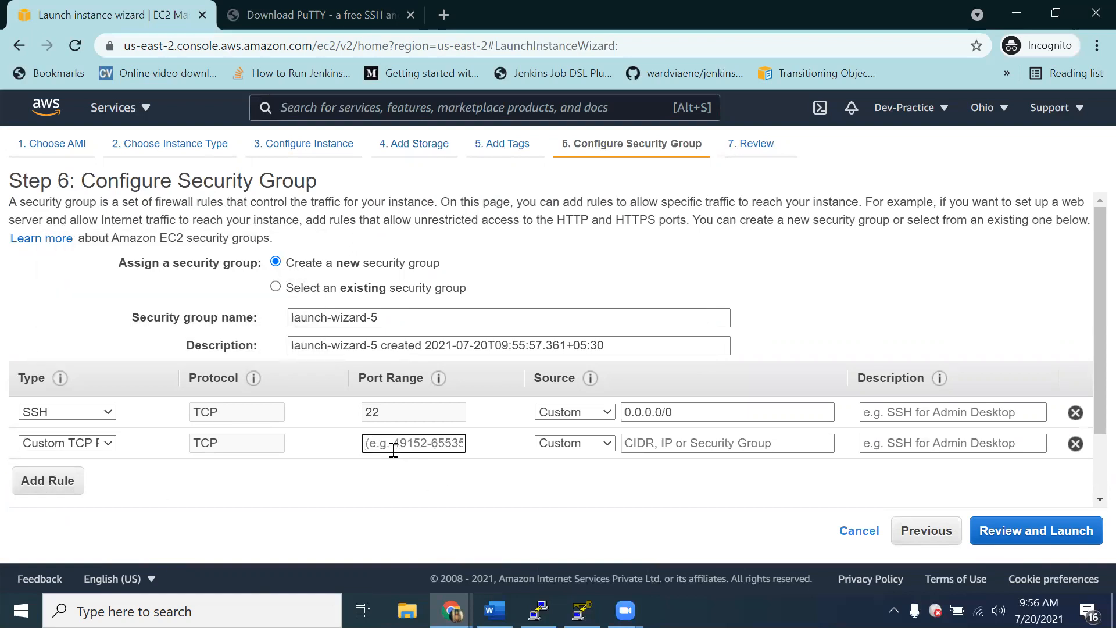
text(8080)
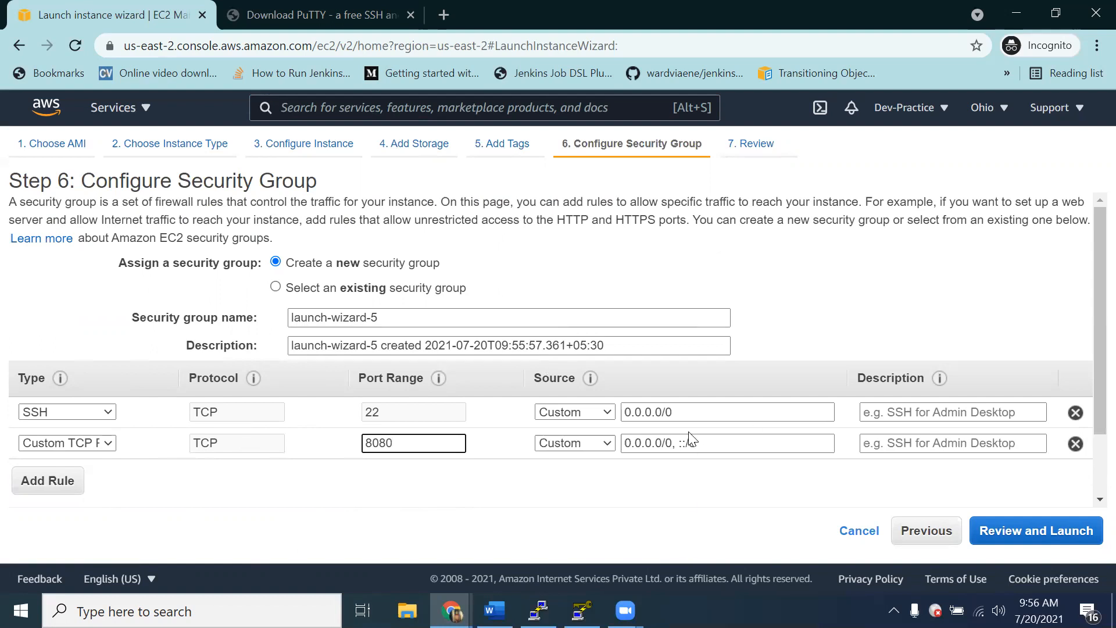
Step: Review the instance launch settings down to the security group rules and proceed to the key pair selection
click(1055, 533)
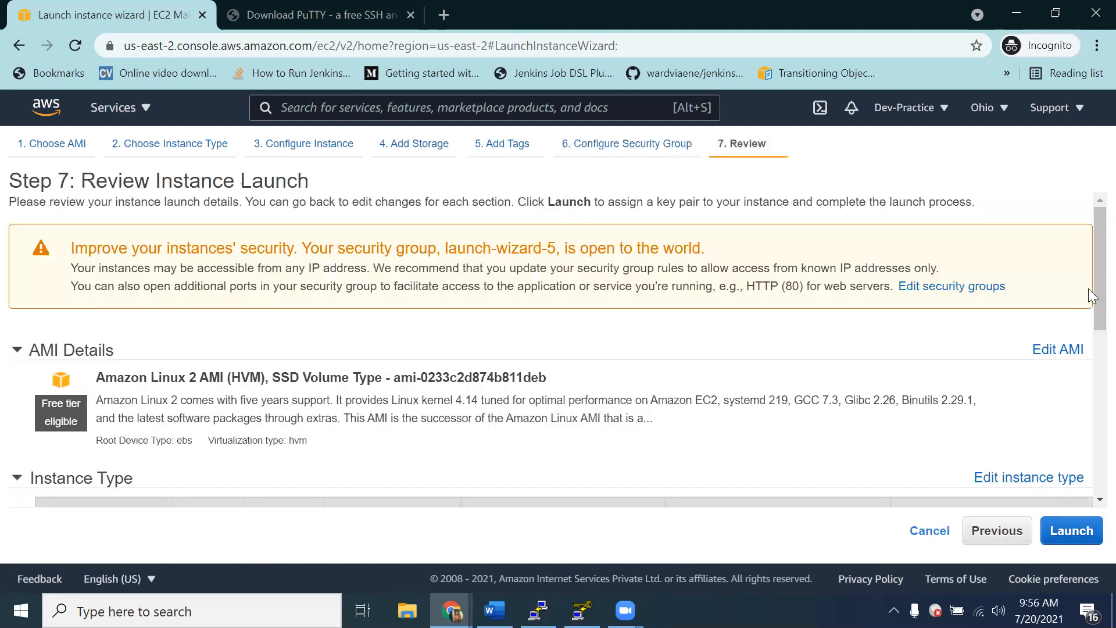
scroll(1087, 319, down, 7)
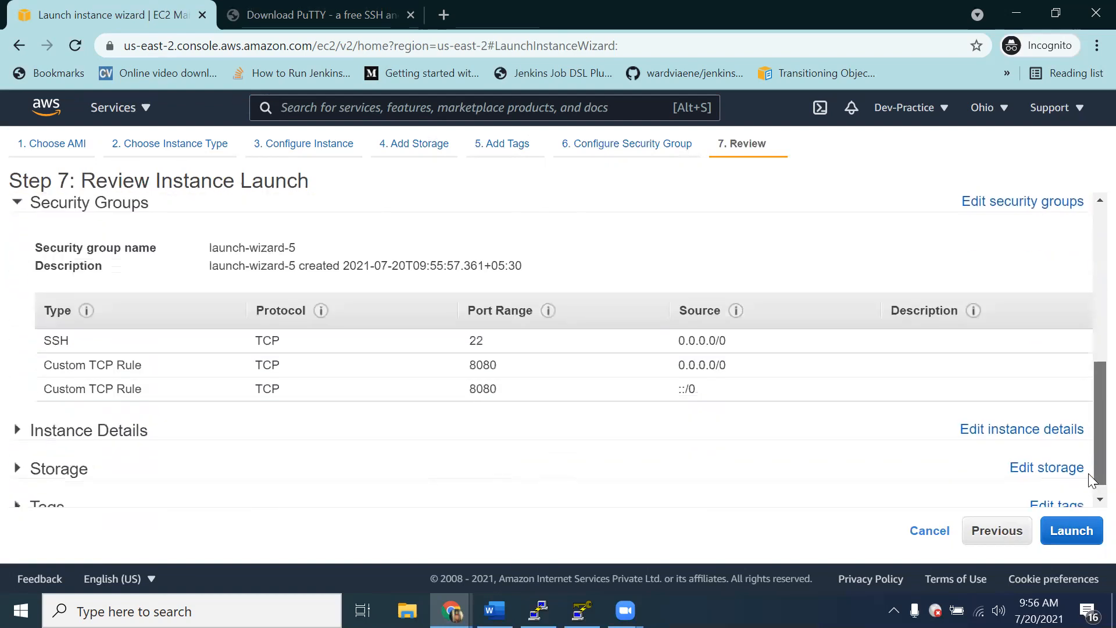
click(1067, 534)
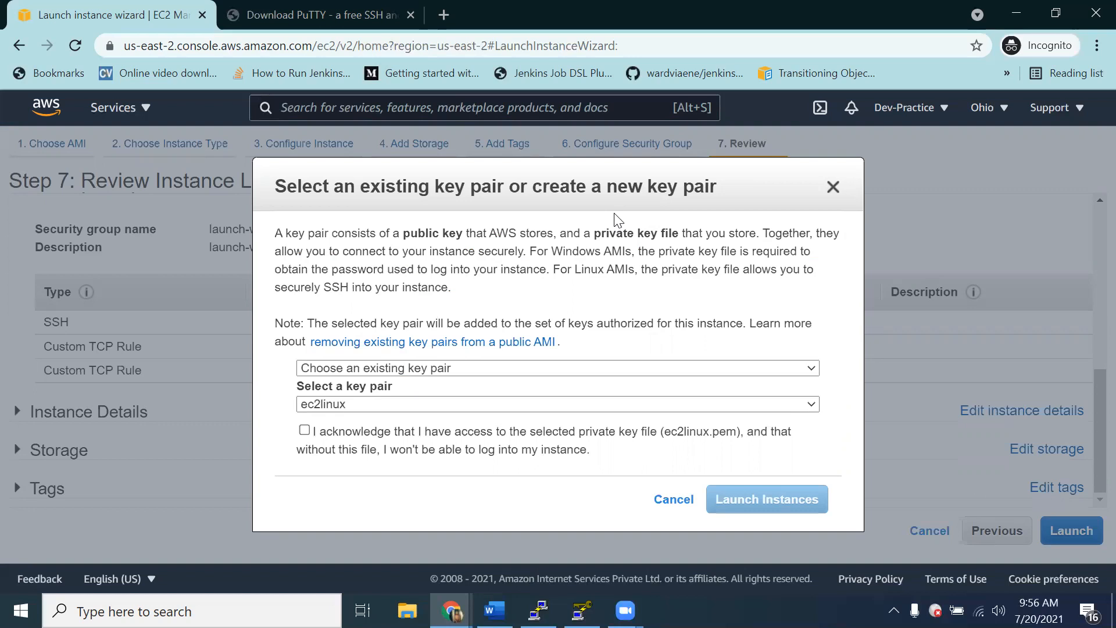
click(414, 369)
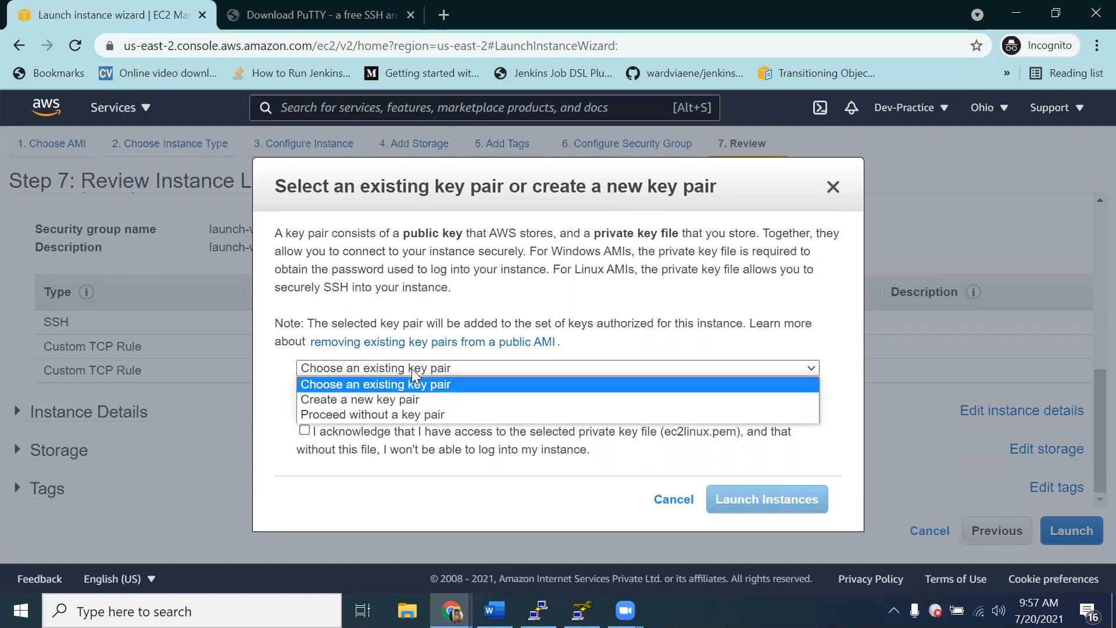
click(398, 399)
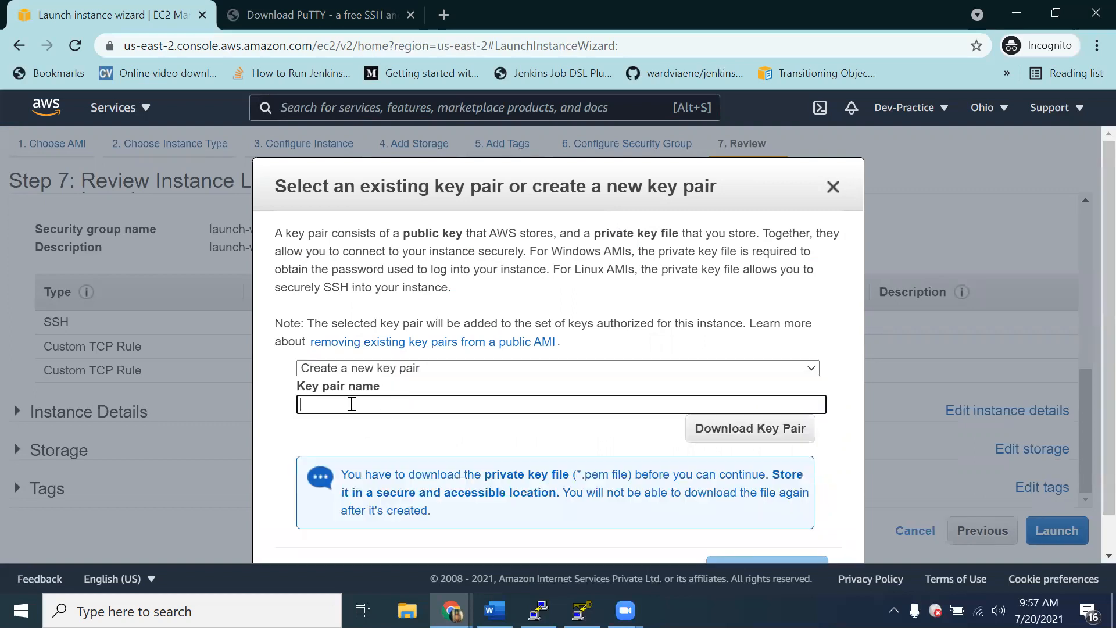
text(testkey)
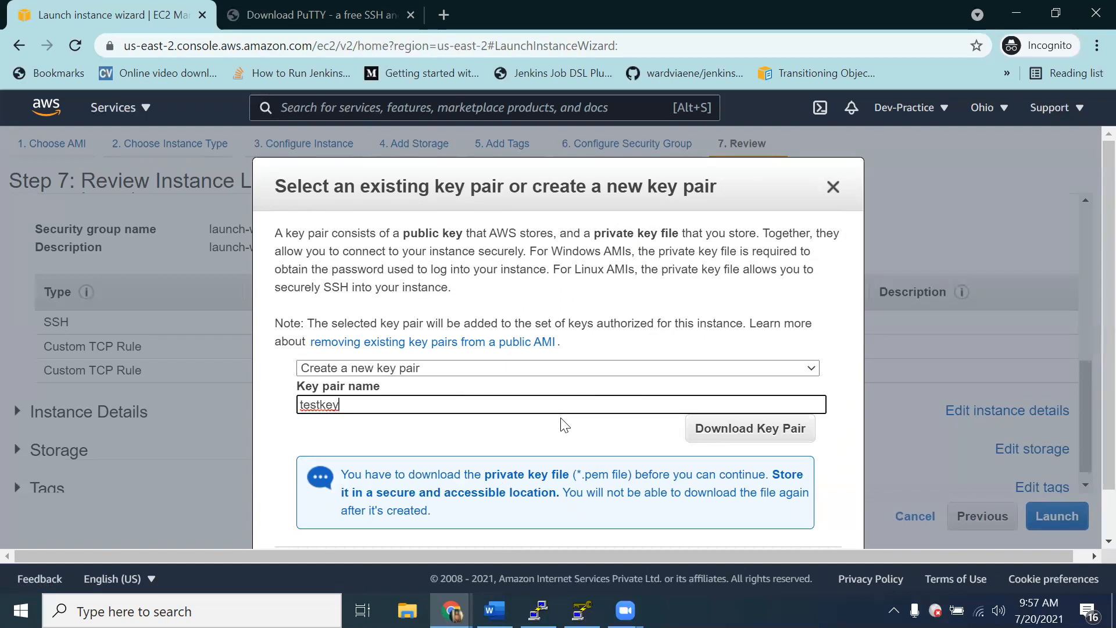
Step: Choose the existing key pair vivpair, acknowledge access to its private key file, and launch the instance
click(526, 370)
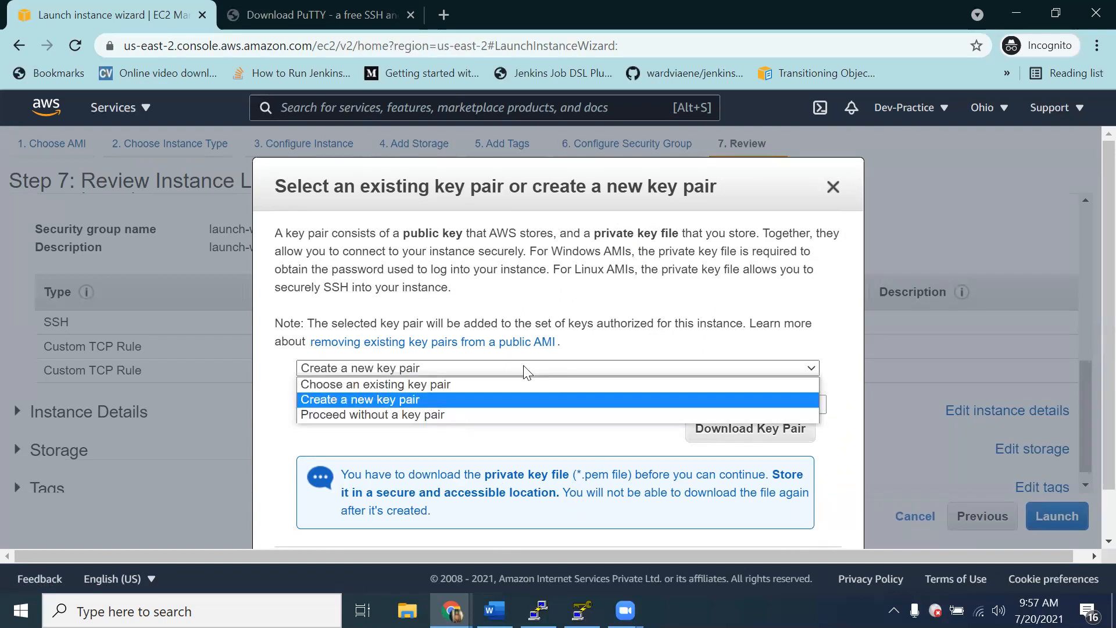
click(483, 382)
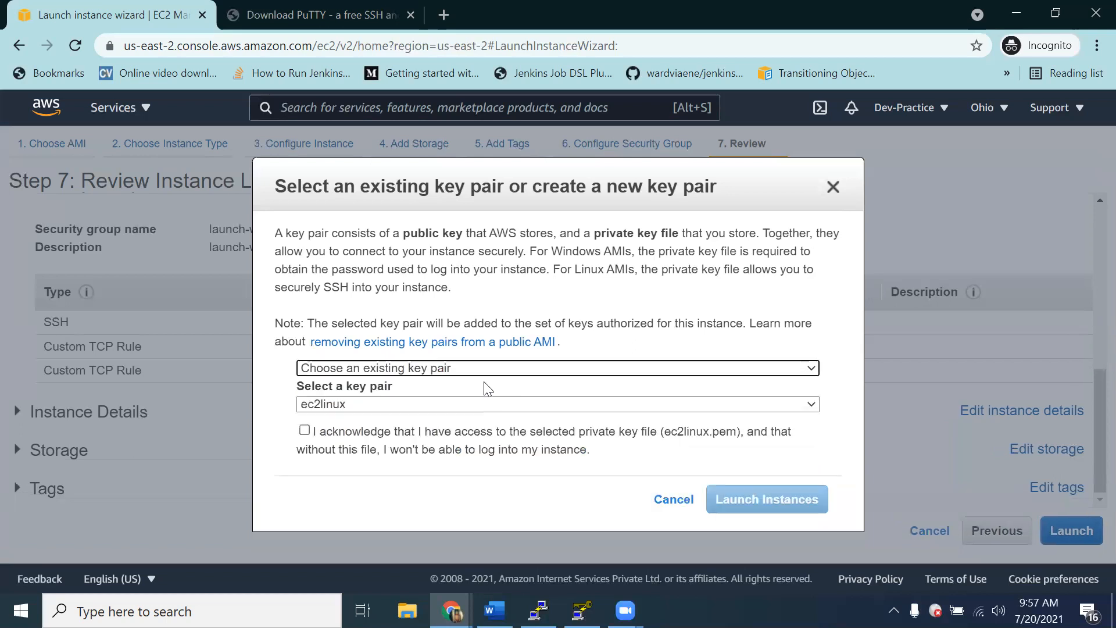
click(457, 405)
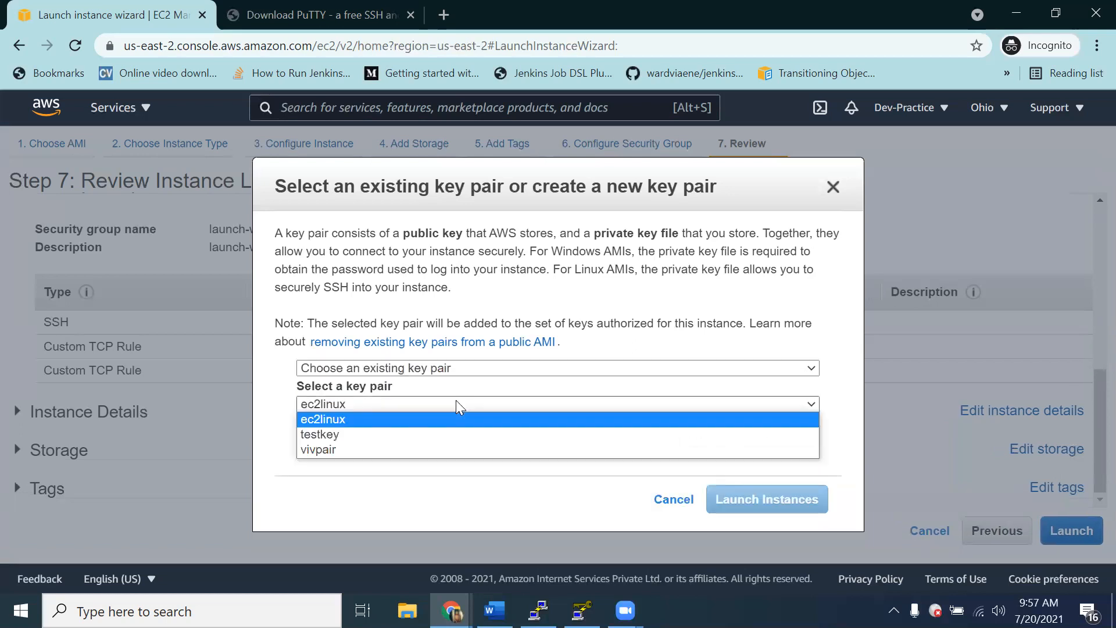
click(407, 449)
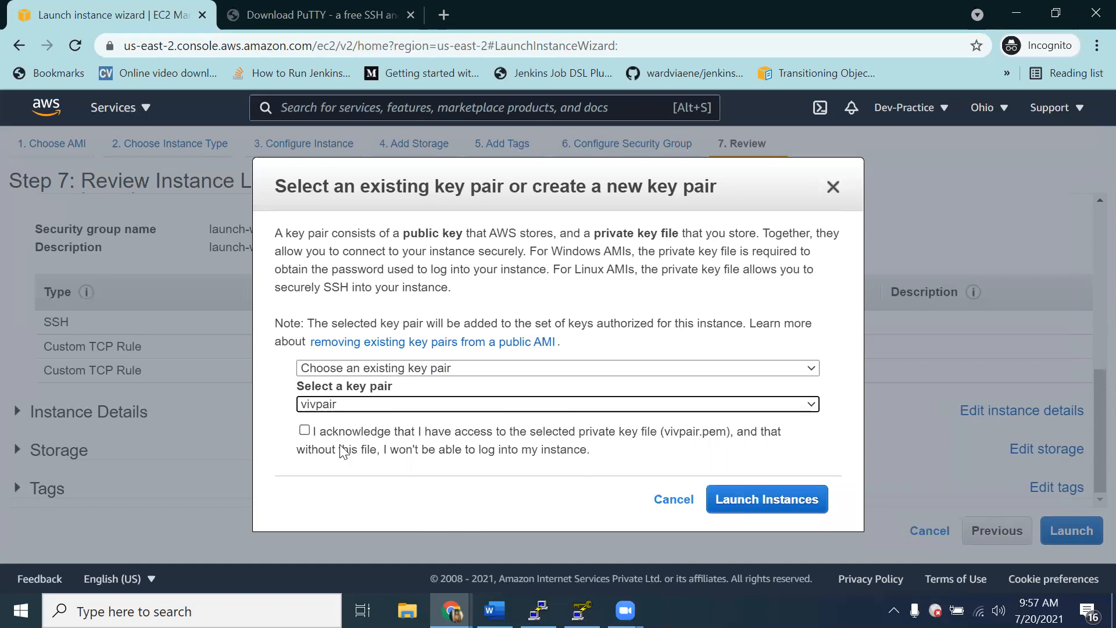
click(304, 430)
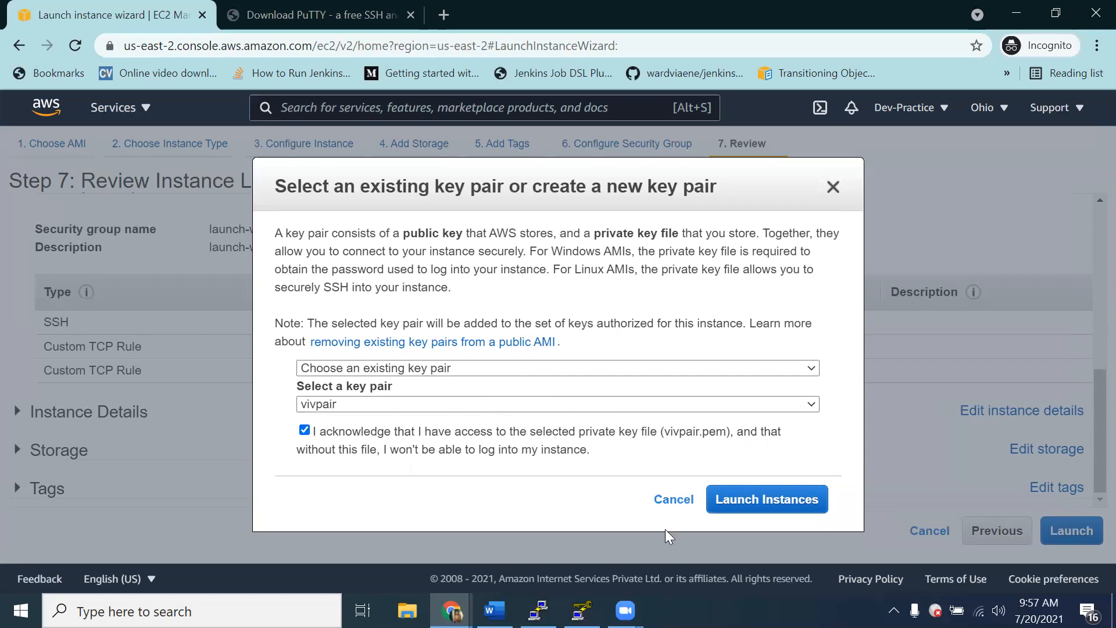
click(772, 509)
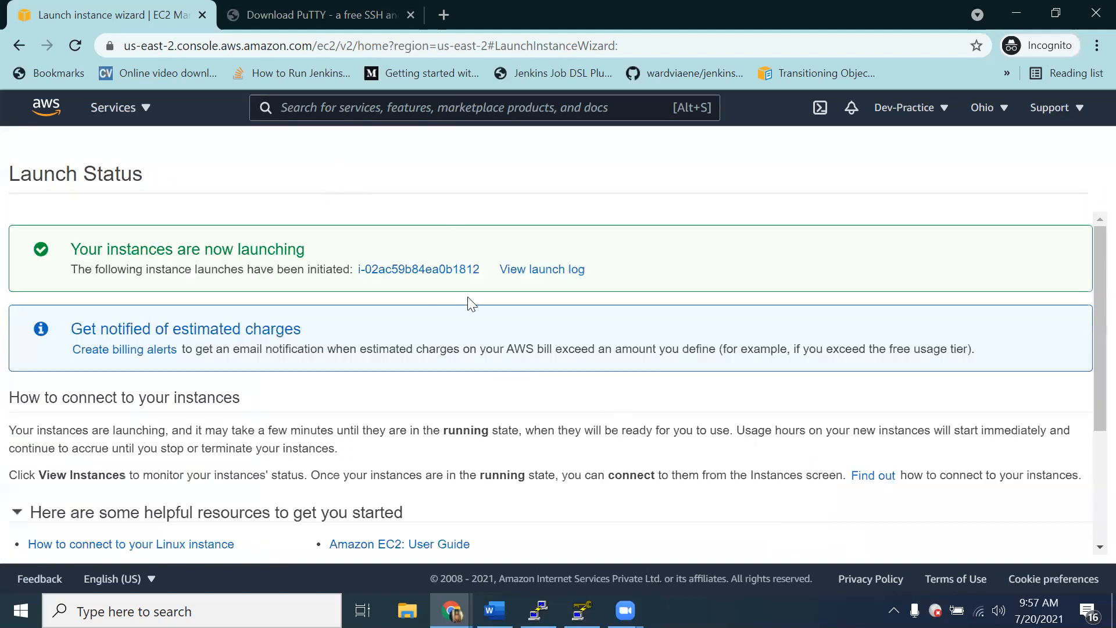
Step: View the newly launched instance in the EC2 instances list, briefly checking the Word outline before returning to Chrome
click(436, 271)
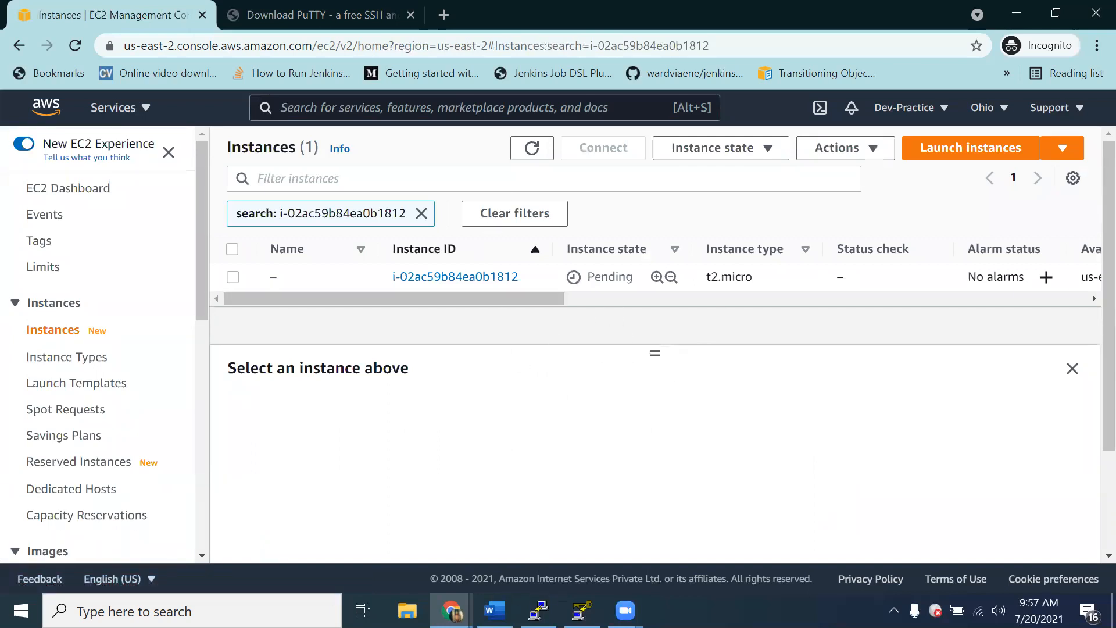
click(494, 610)
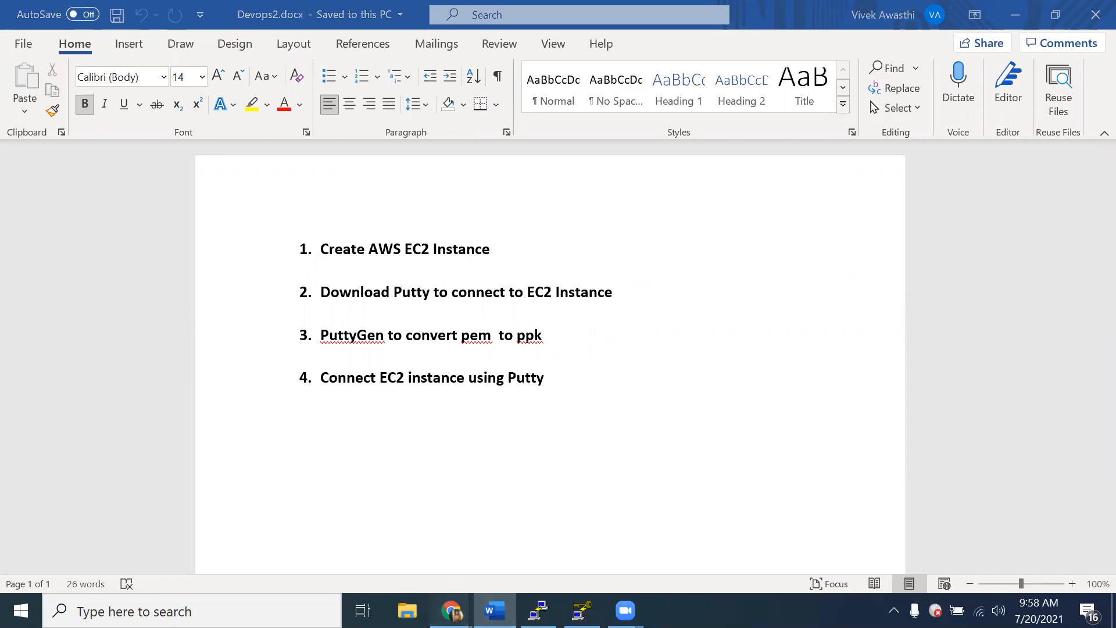
mouse_move(448, 610)
click(533, 524)
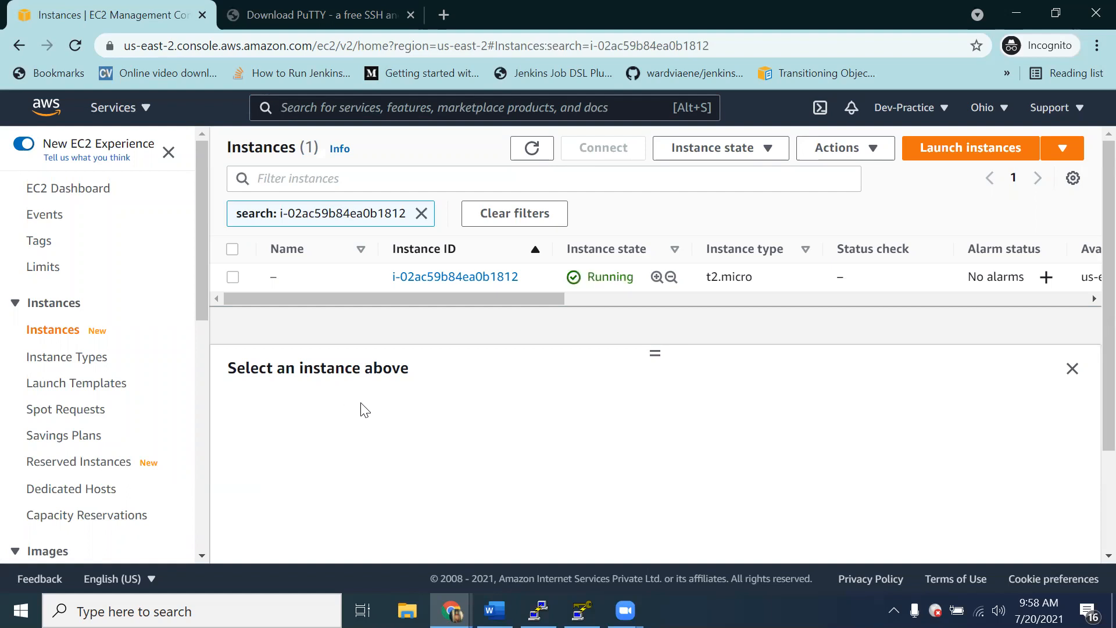
Step: Open the latest PuTTY release download page from putty.org and bring up the PuTTY Configuration window
click(338, 12)
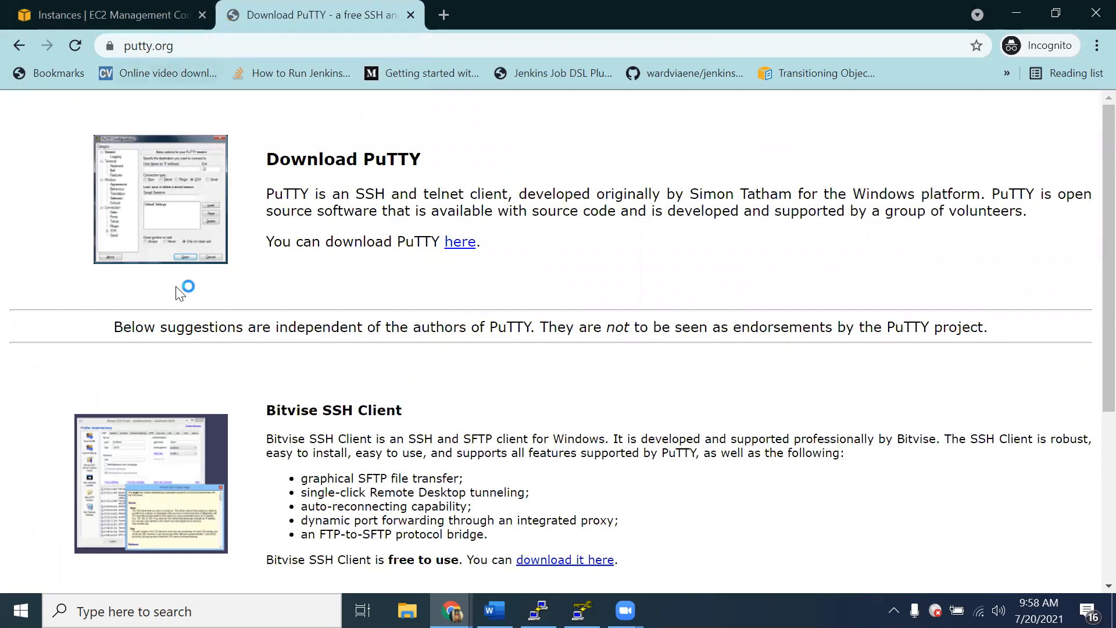
click(466, 247)
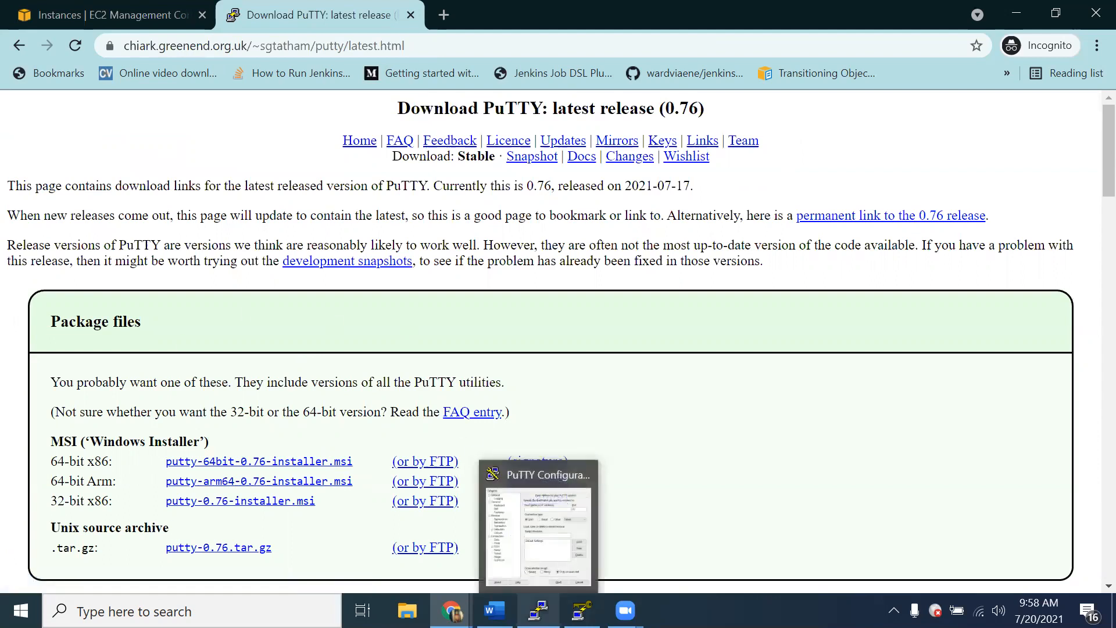
click(538, 610)
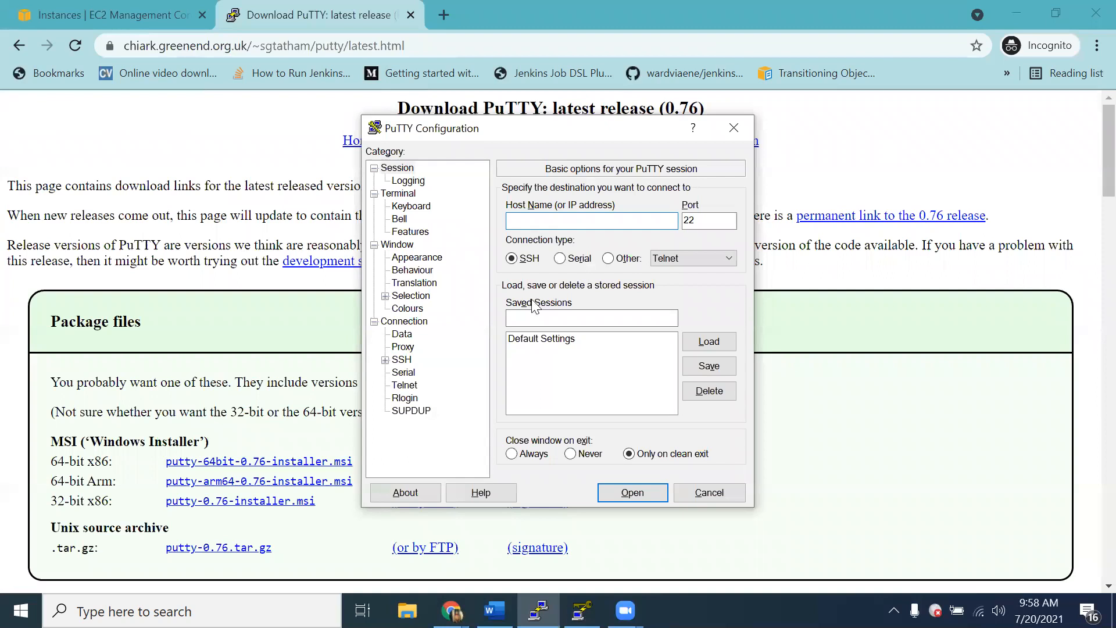
Step: Check the outline in Word, return to the PuTTY download page in Chrome, and bring up PuTTY Key Generator
click(494, 611)
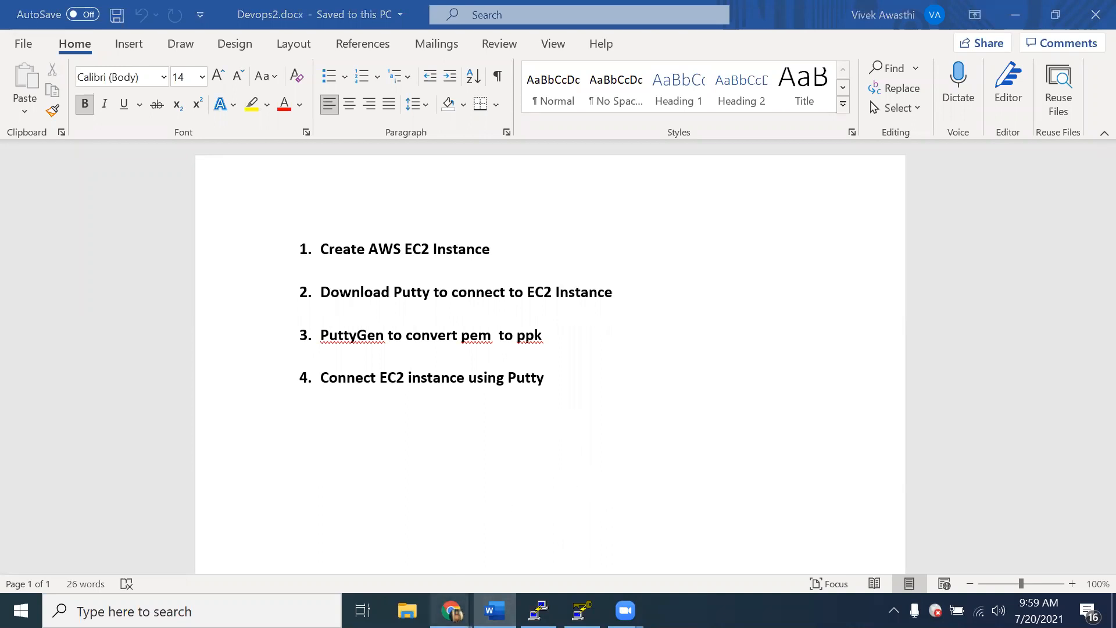
mouse_move(451, 610)
click(545, 530)
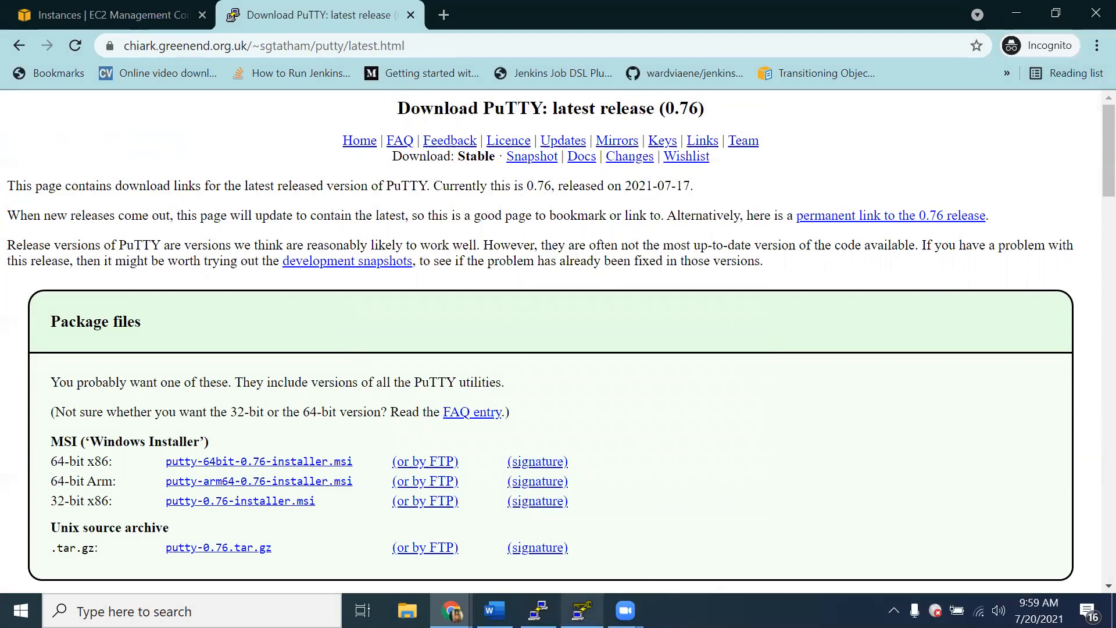
mouse_move(581, 610)
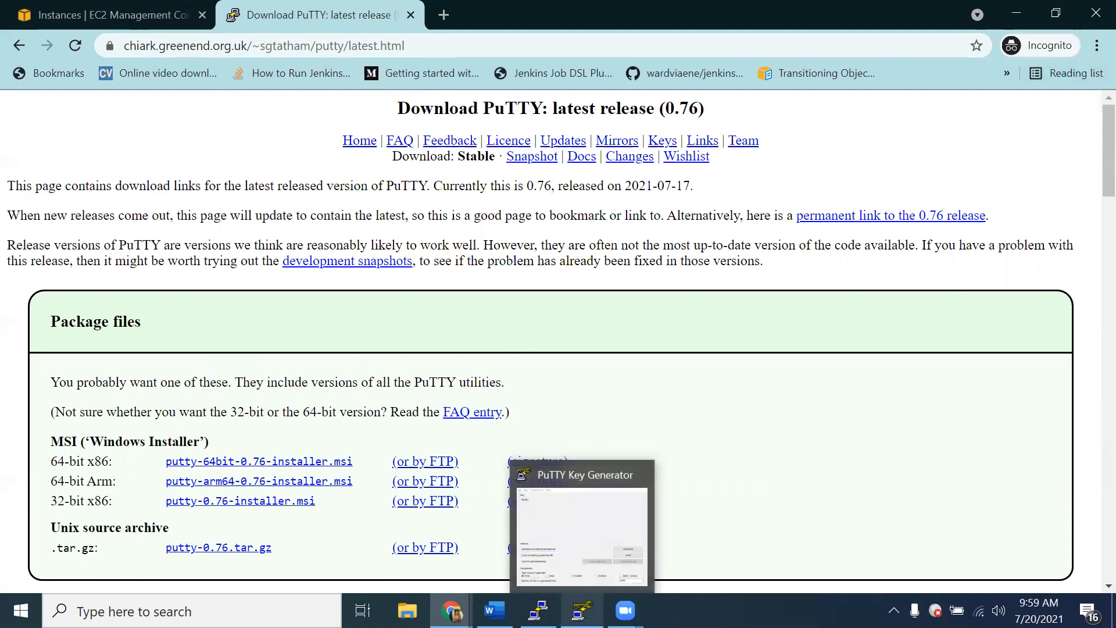
click(581, 611)
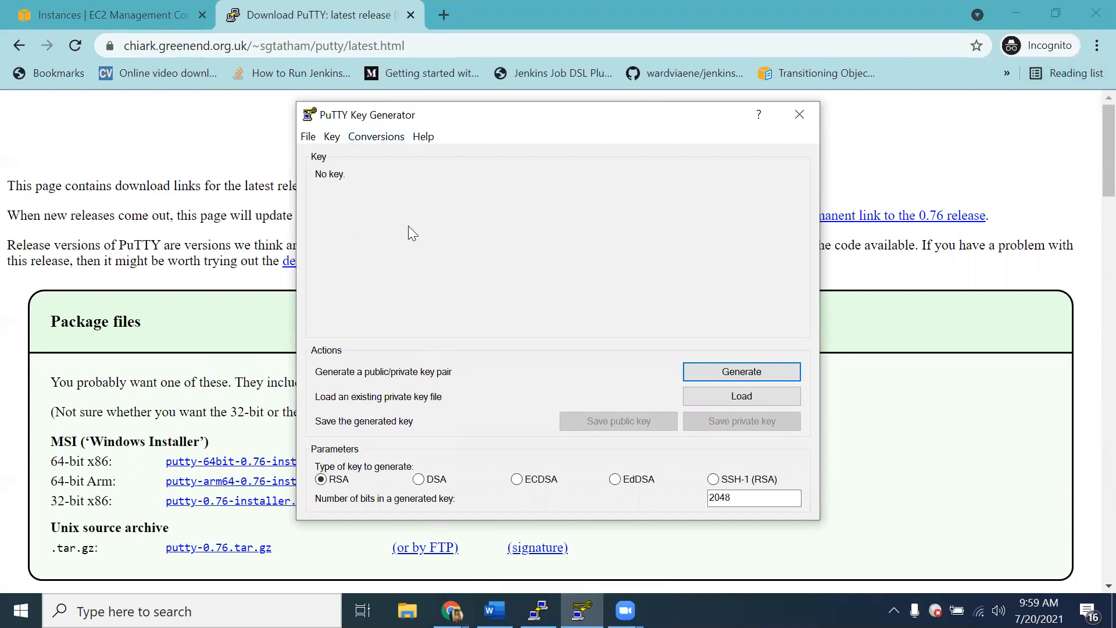
click(756, 397)
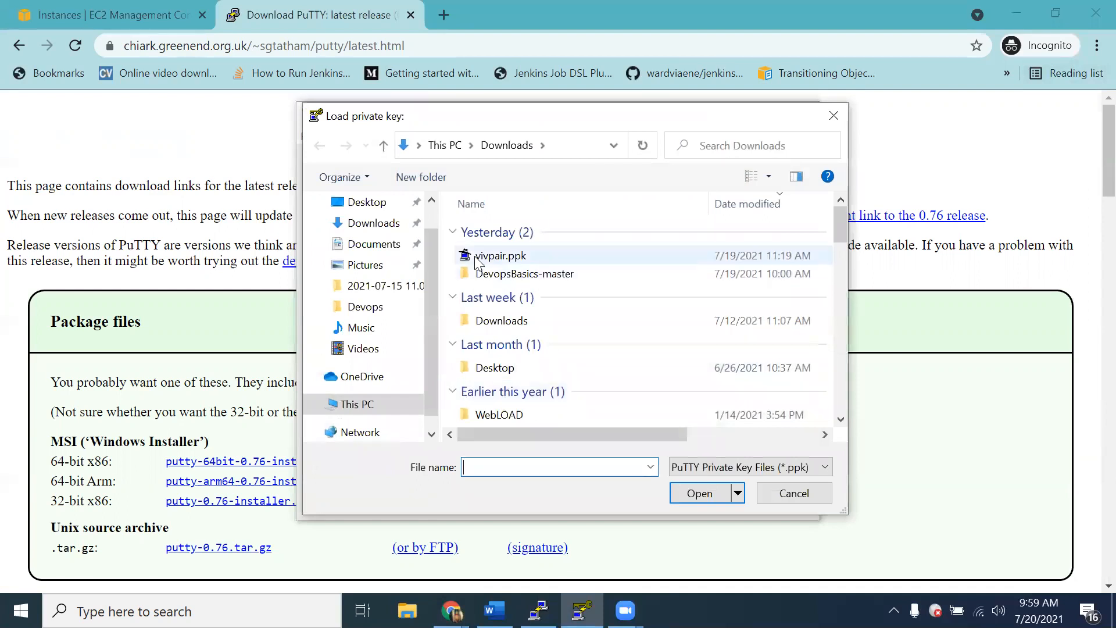
click(500, 255)
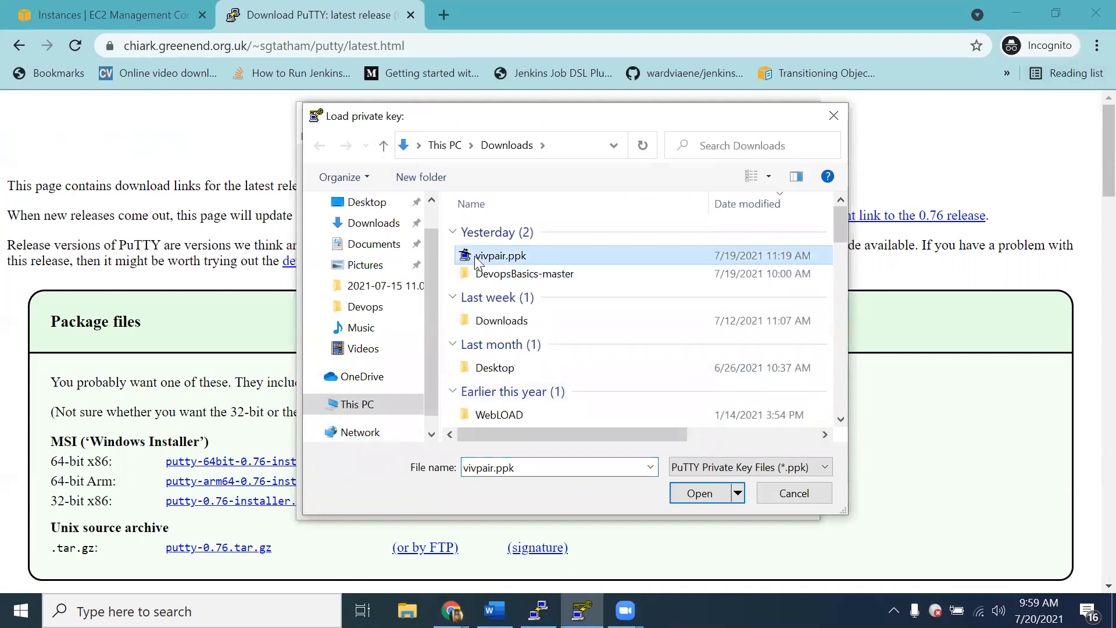
click(686, 492)
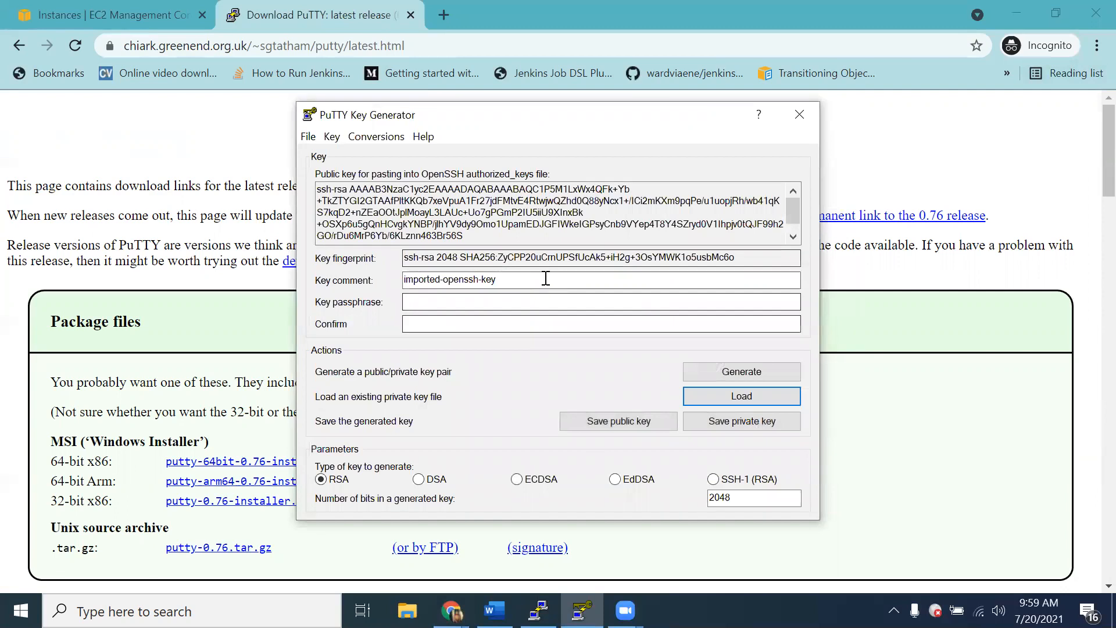
click(763, 420)
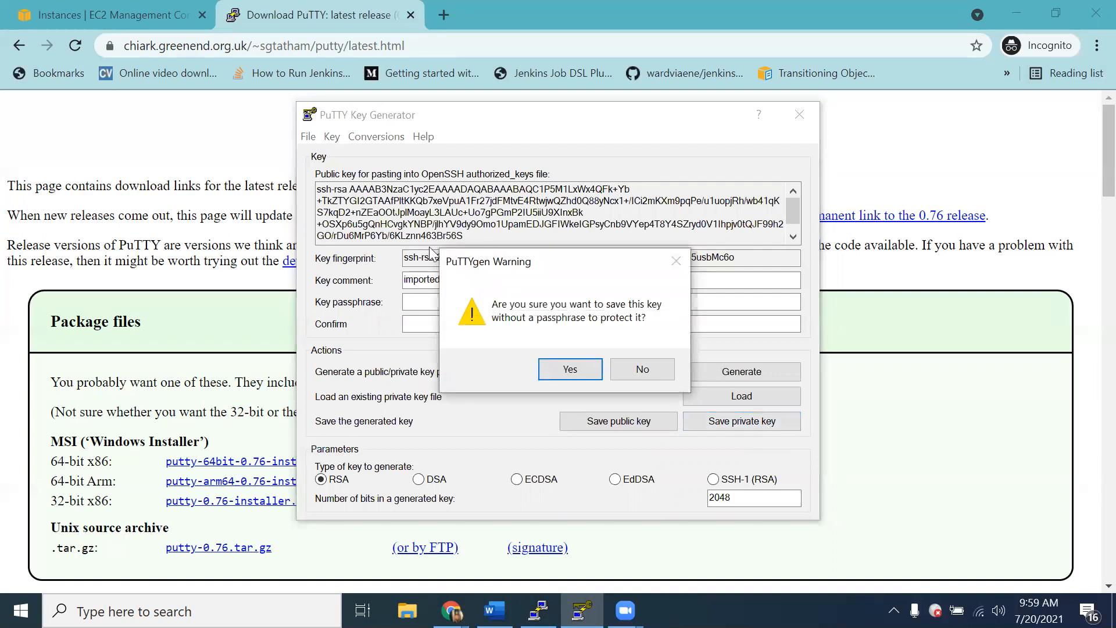
click(563, 373)
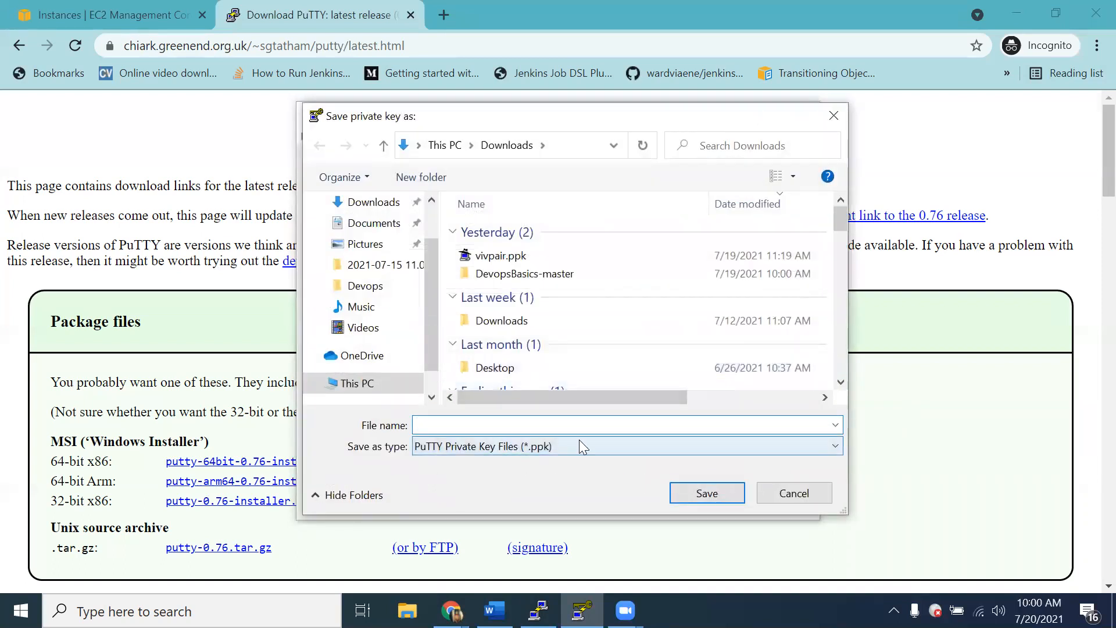
click(771, 492)
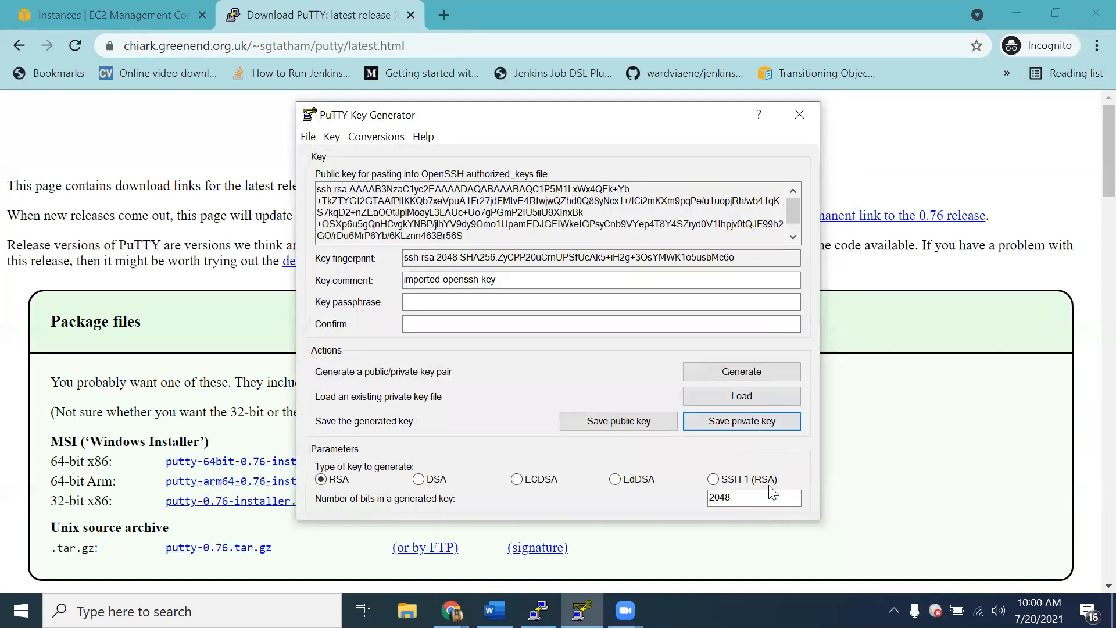
Step: Load the existing private key file vivpair.pem into PuTTY Key Generator and dismiss the import notice
click(760, 395)
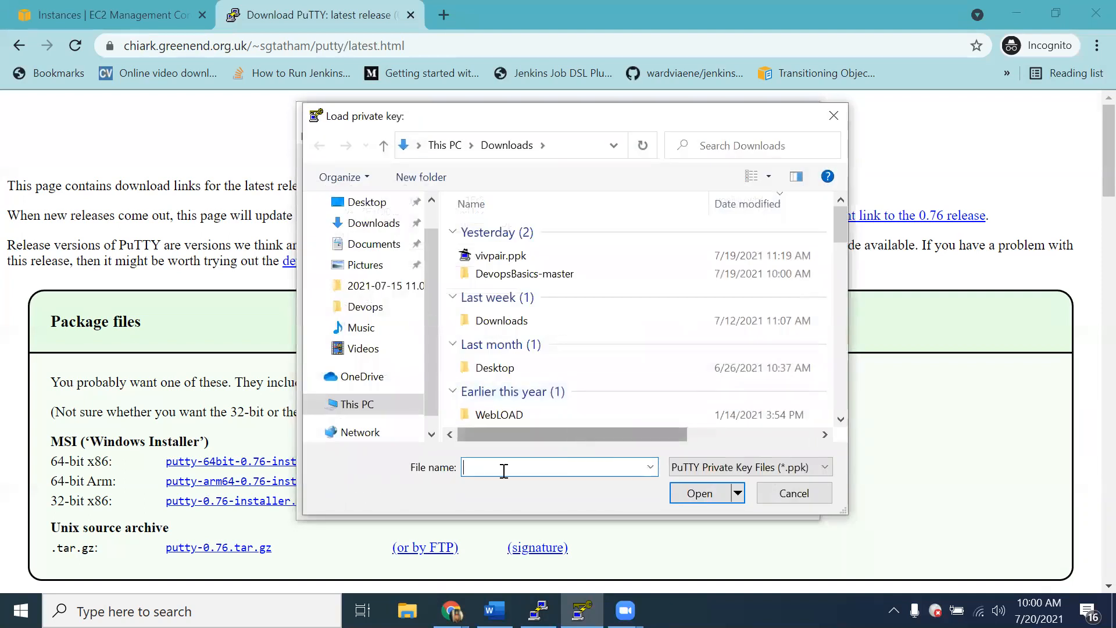
text(viv)
key(Down)
key(Return)
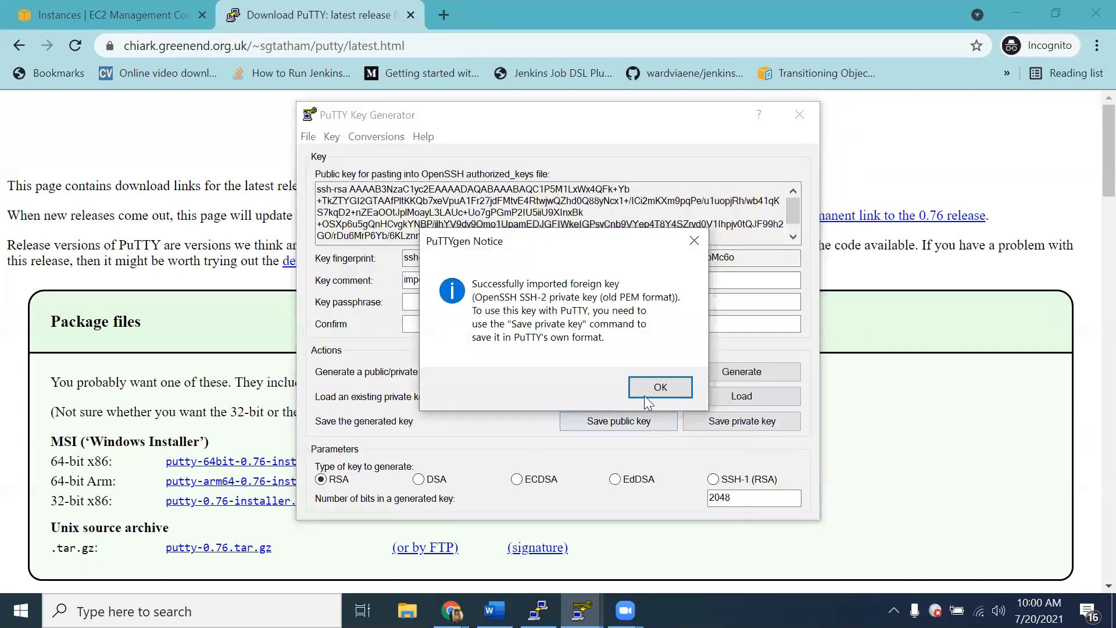
click(647, 387)
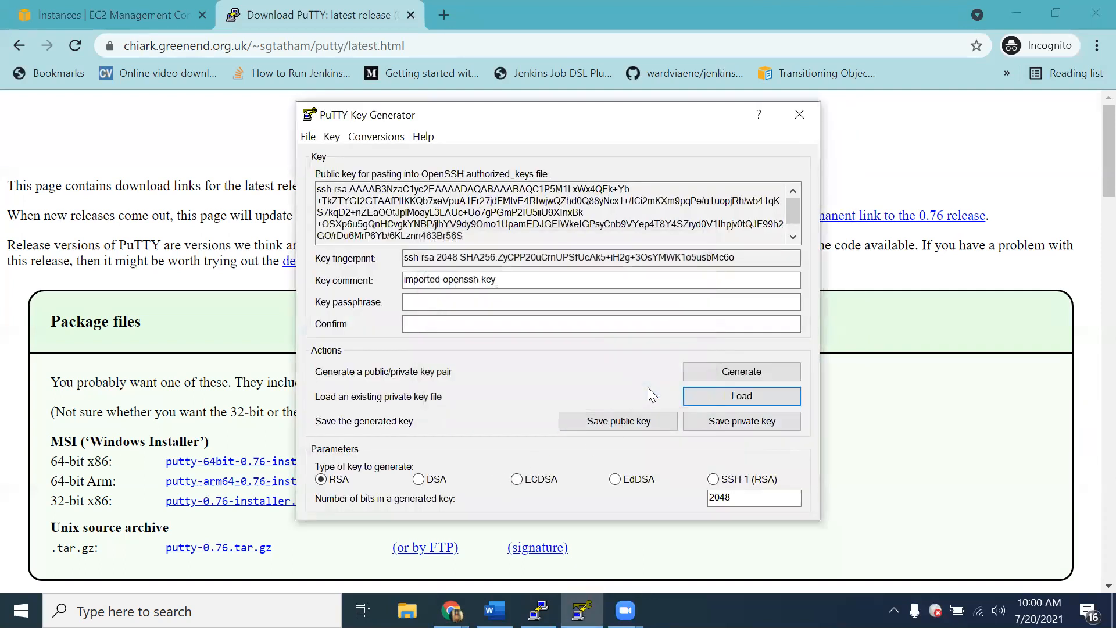
Step: Set the key type to SSH-1 (RSA), start saving the private key without a passphrase as vivpair.ppk, and cancel the save
click(713, 480)
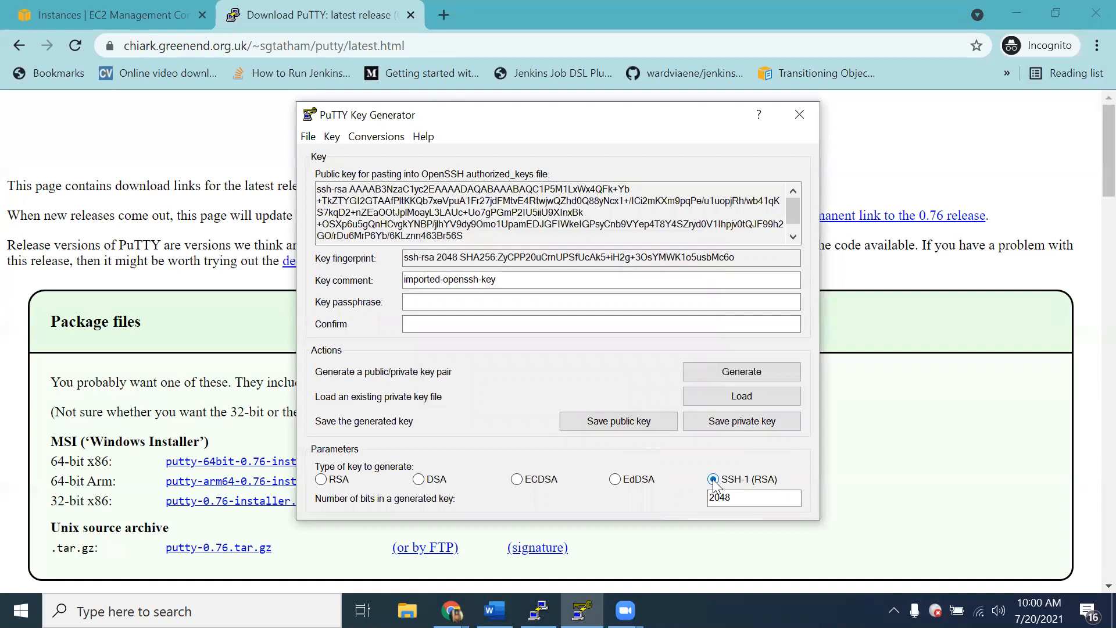
click(736, 428)
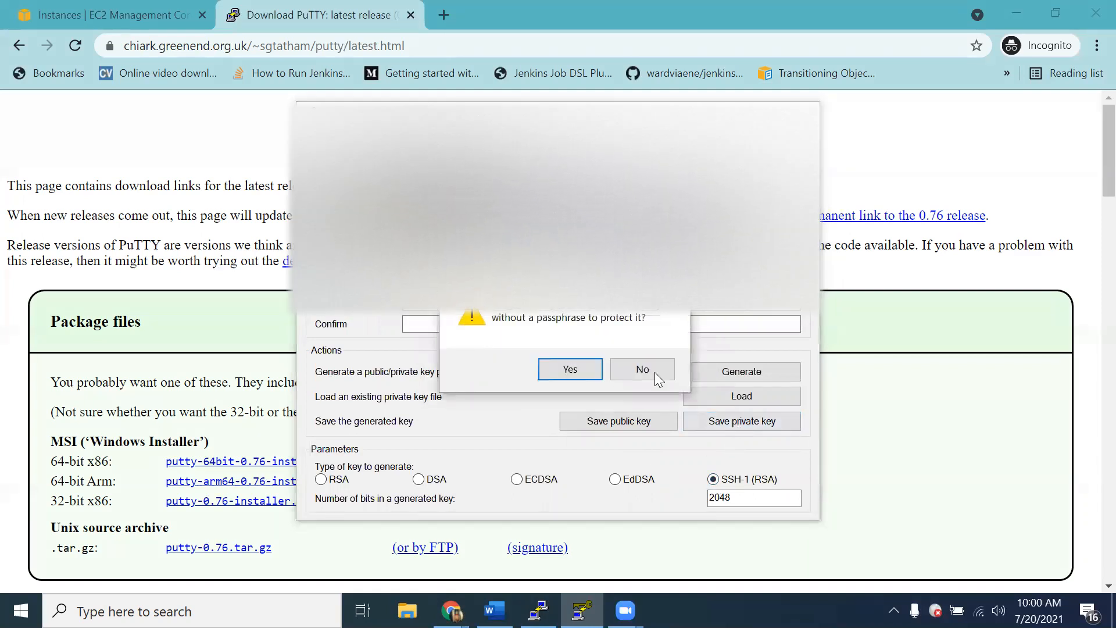
click(557, 371)
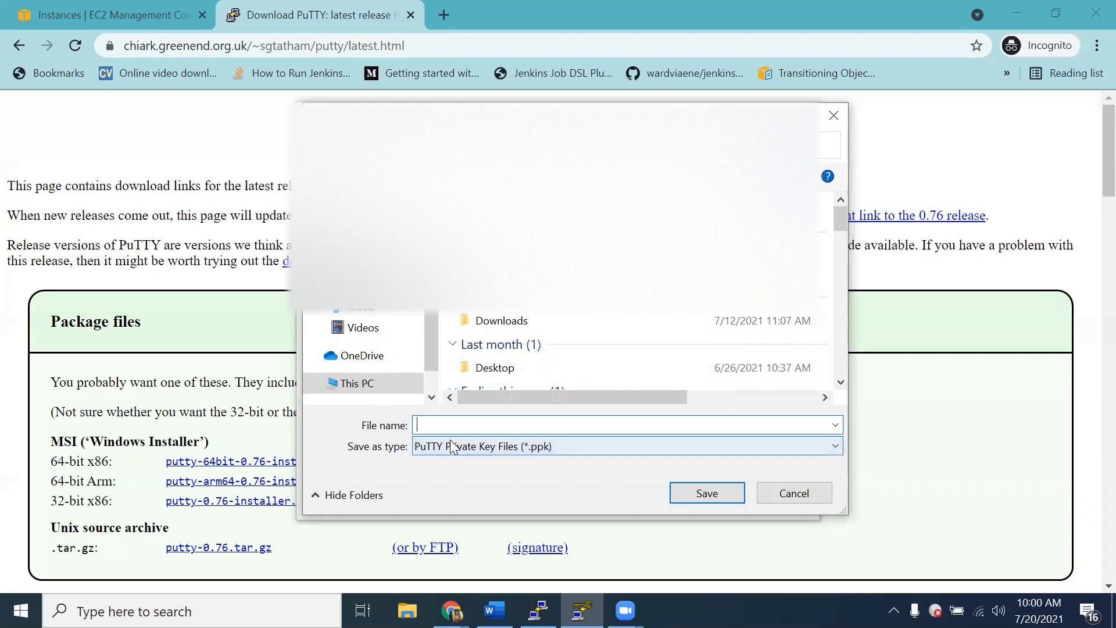
text(viv)
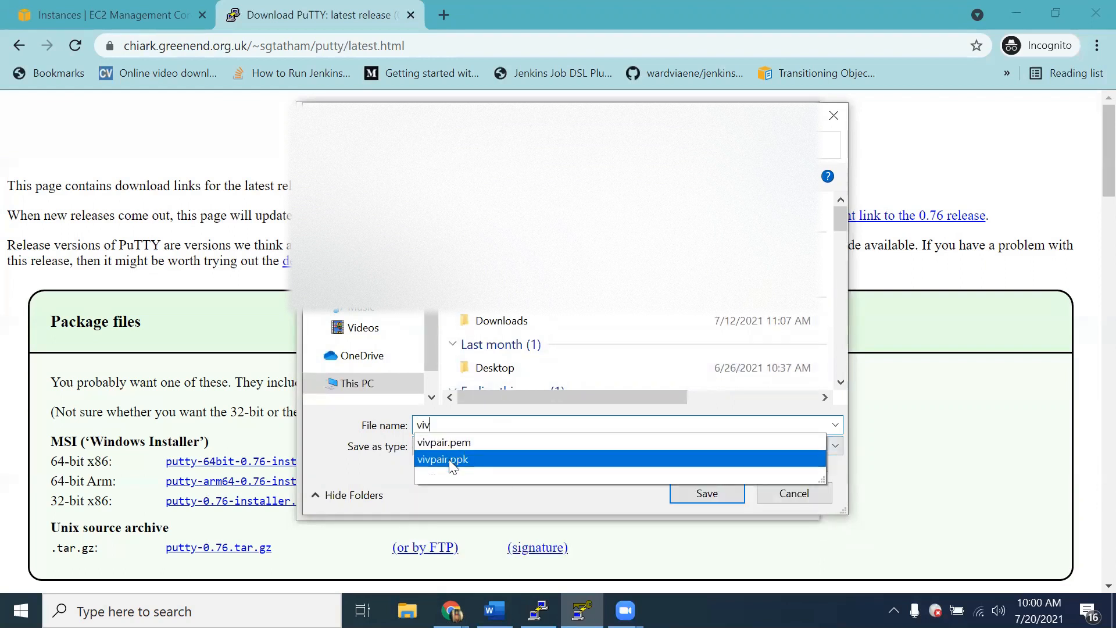
click(448, 459)
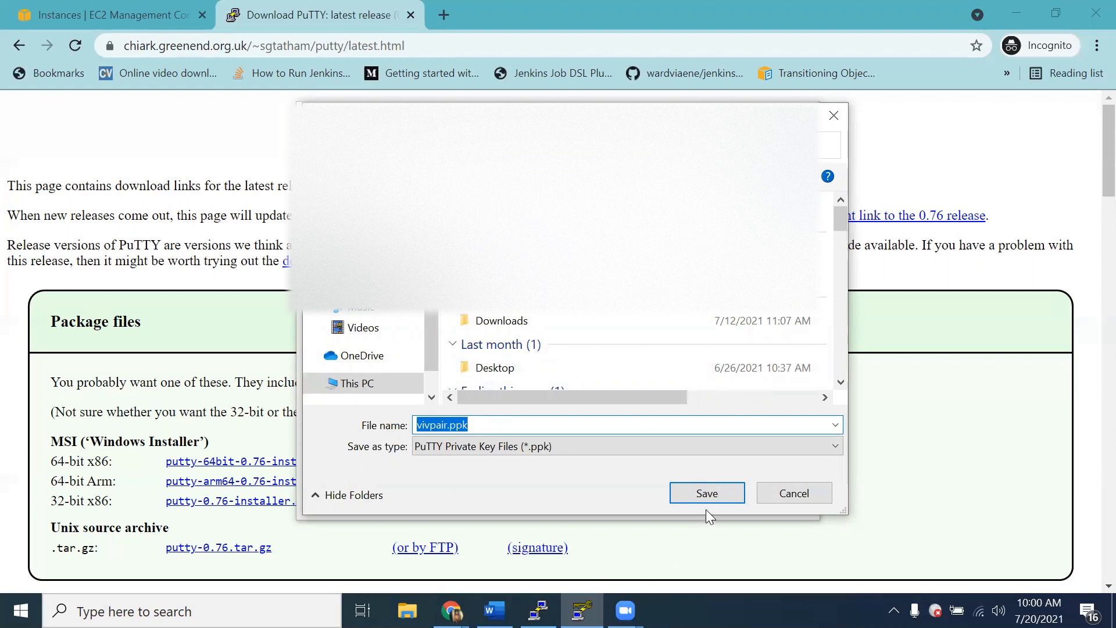
click(793, 492)
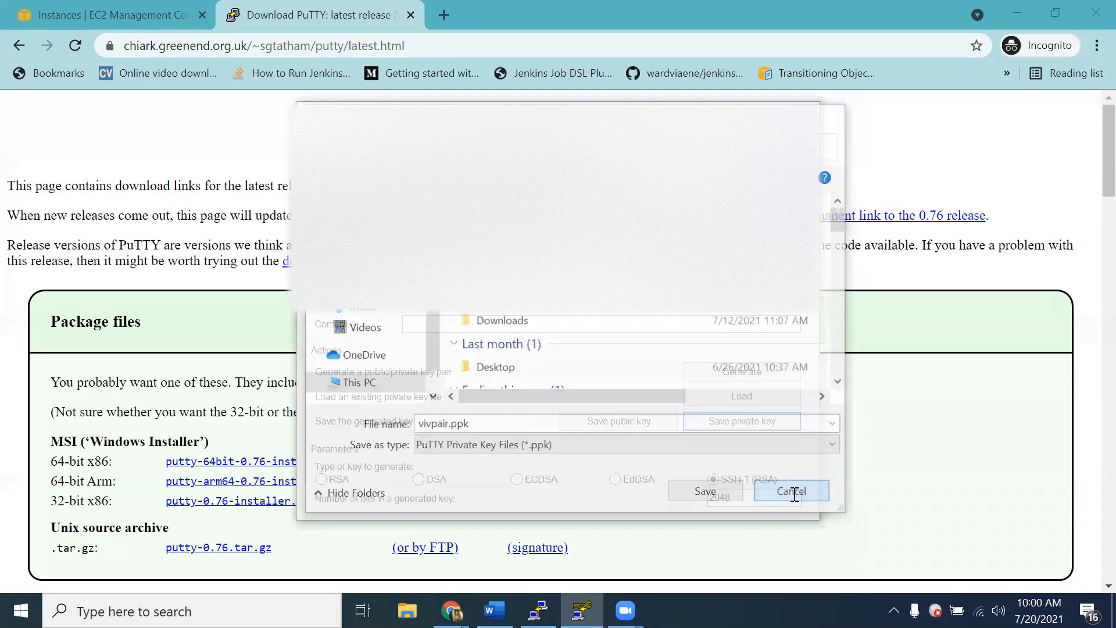
Step: Check the outline in Word and return to the EC2 instances list in Chrome
click(494, 610)
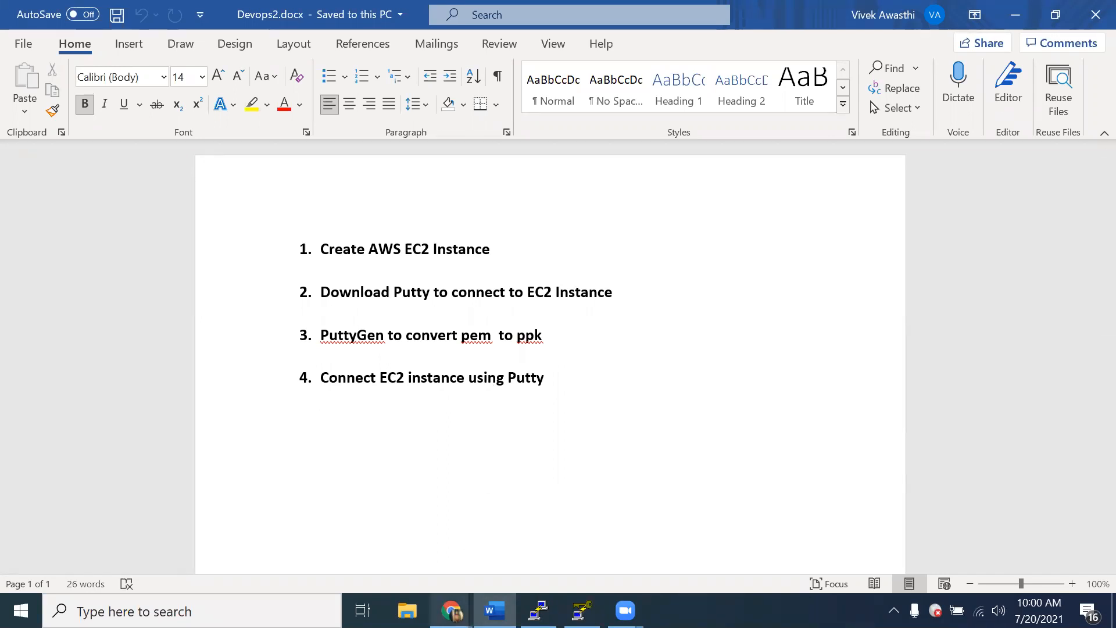
mouse_move(451, 610)
click(534, 538)
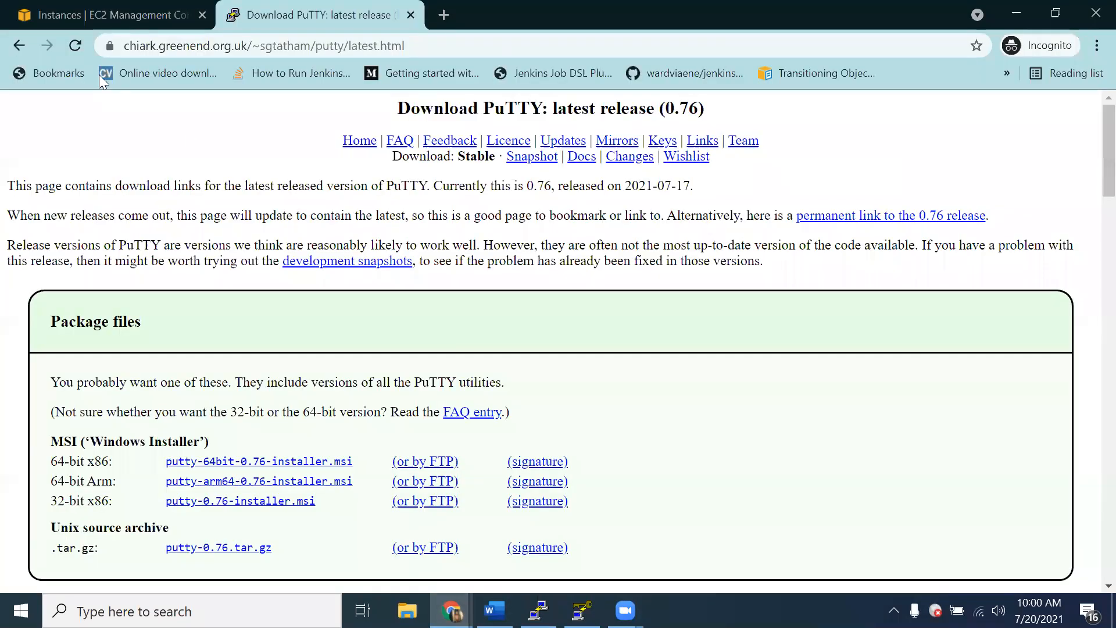
click(93, 12)
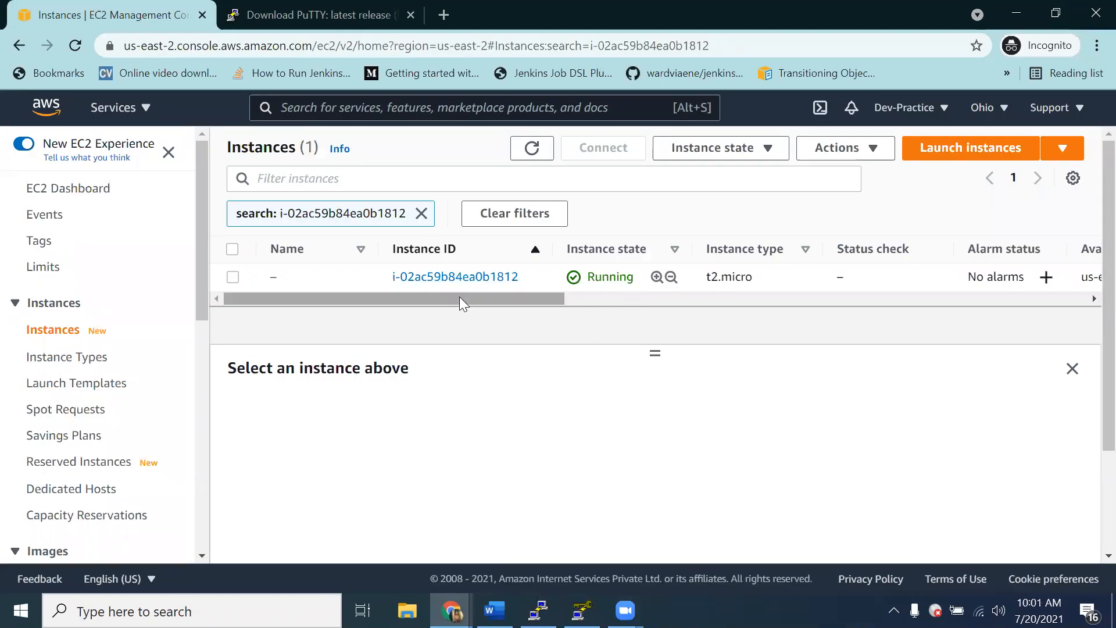
Step: Copy the running instance's public IPv4 address and enter 18.221.42.118 as the host name in PuTTY Configuration
click(238, 280)
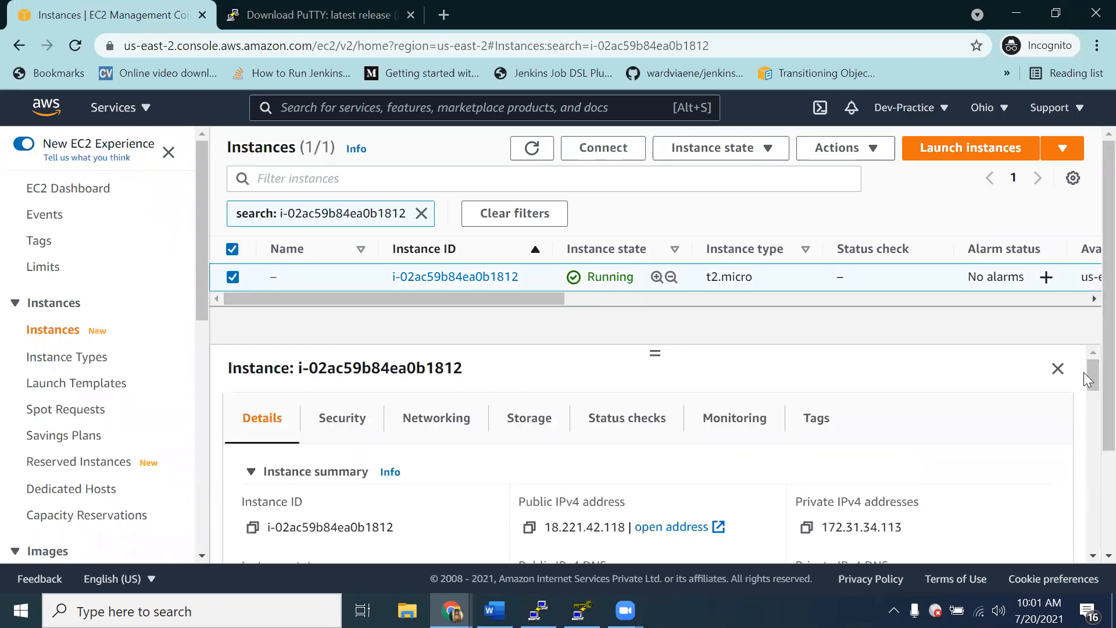
drag(1088, 372, 1089, 384)
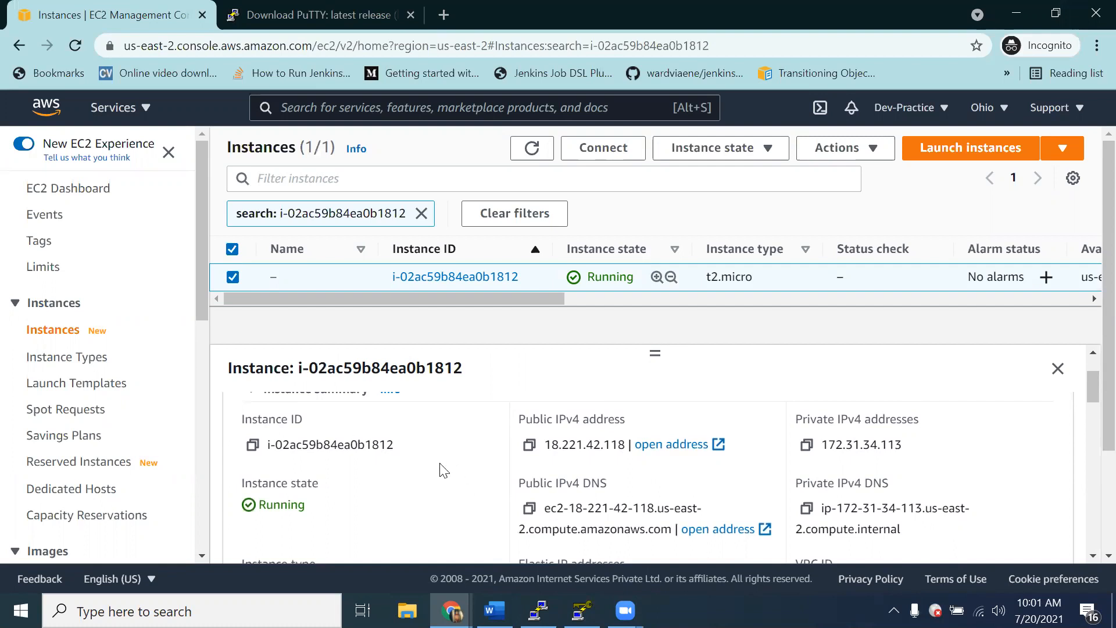
click(530, 447)
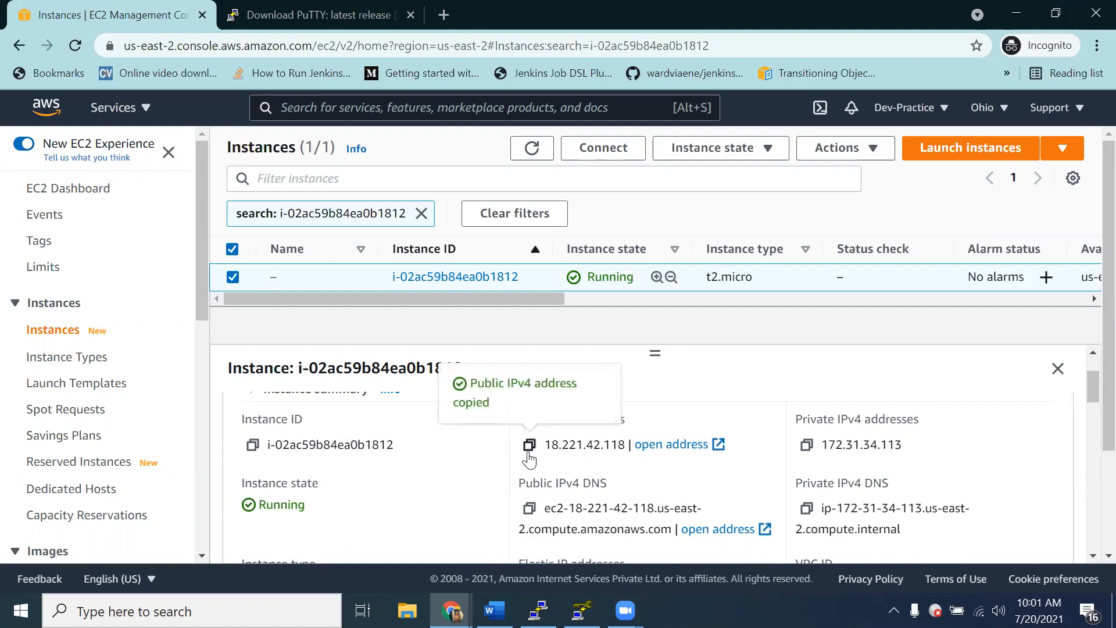
click(538, 611)
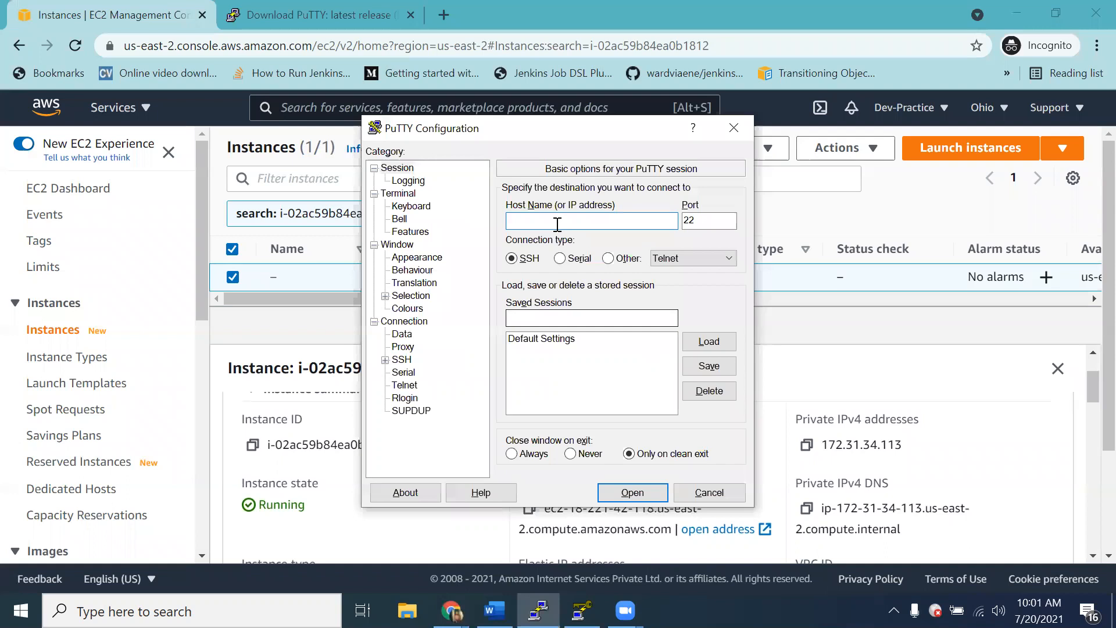
key(ctrl+v)
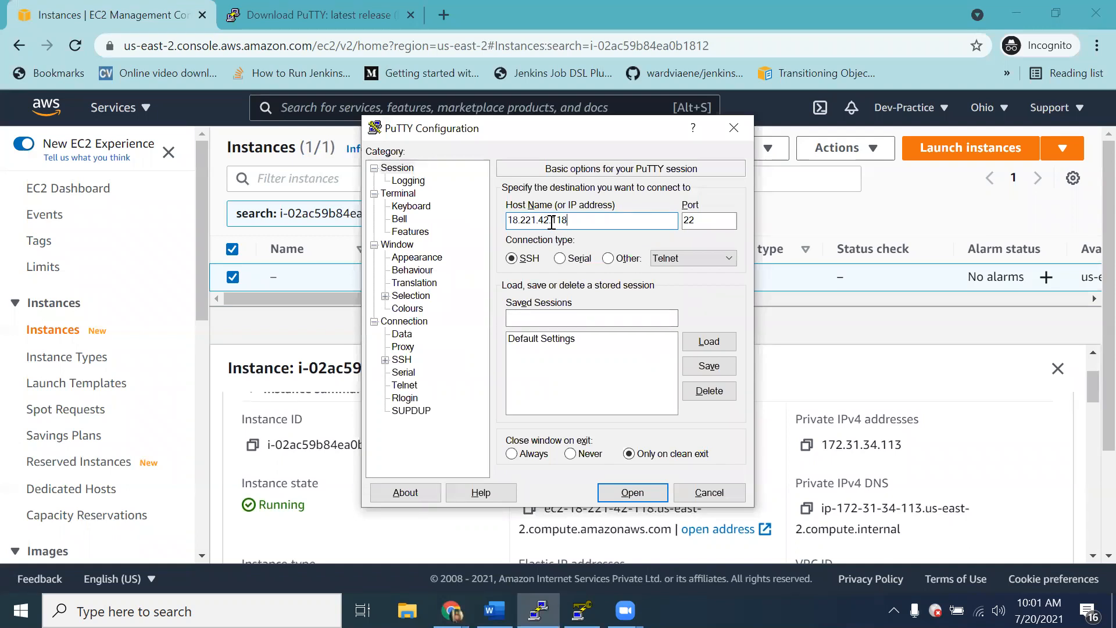
Step: Set vivpair.ppk from the Downloads folder as the private key file for SSH authentication in PuTTY
click(404, 361)
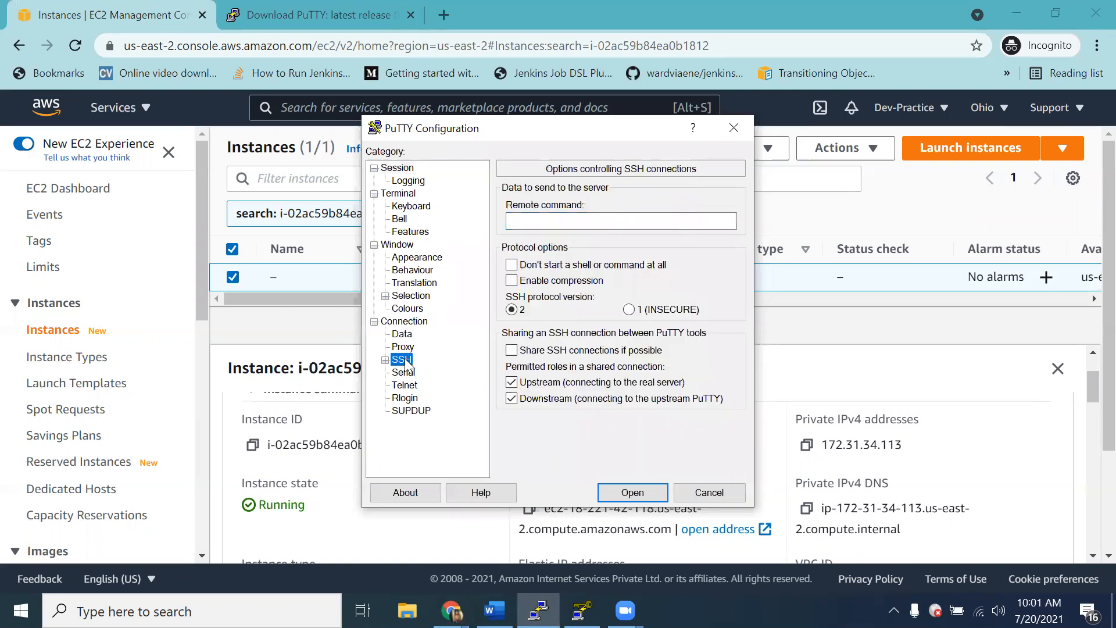
click(385, 360)
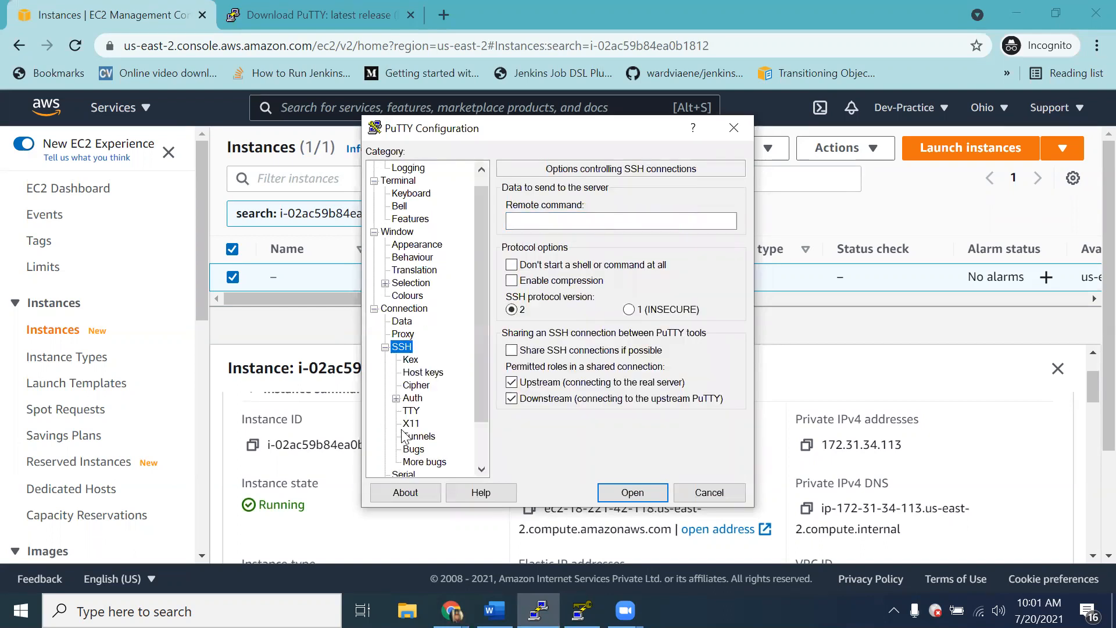
click(416, 399)
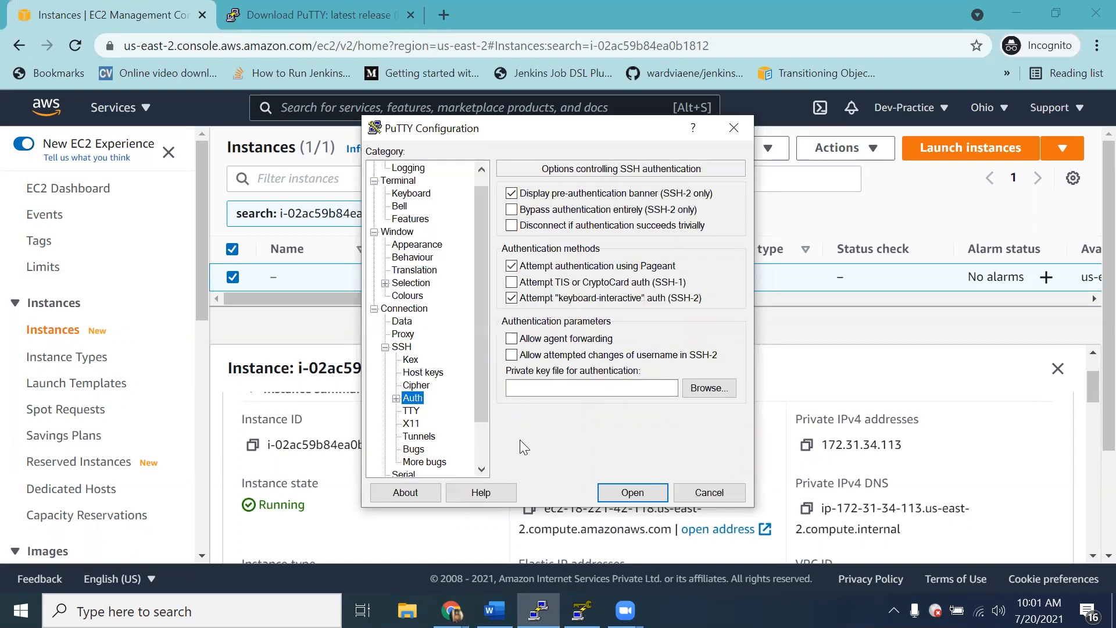
click(709, 388)
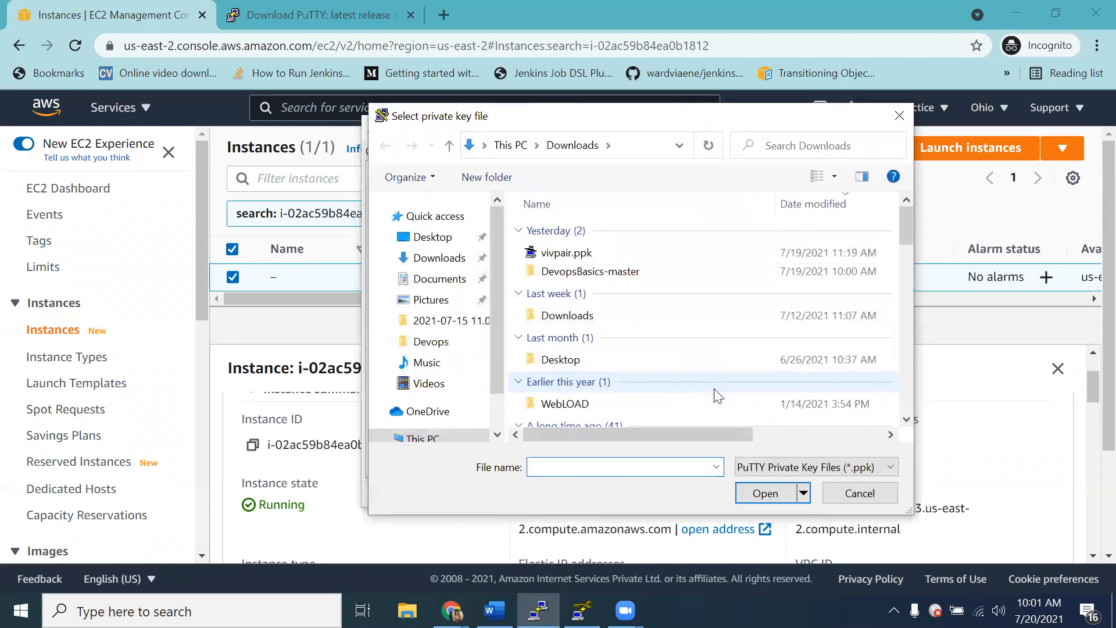
click(580, 257)
click(742, 493)
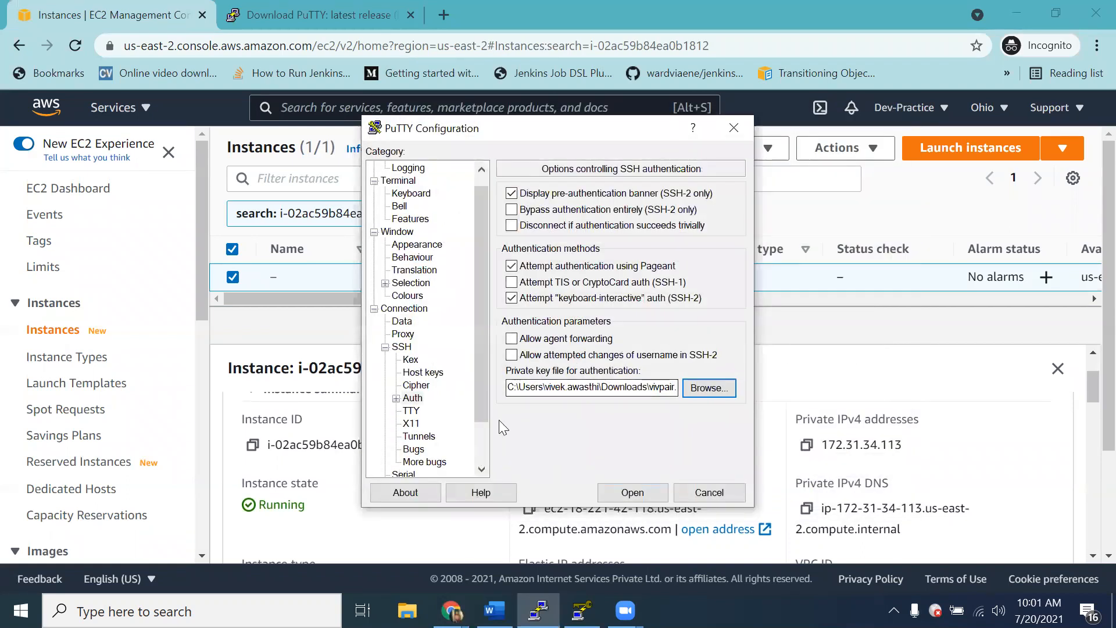
Step: Open the SSH session while accepting the server's host key, log in as ec2-user, and return to the Word outline
click(639, 495)
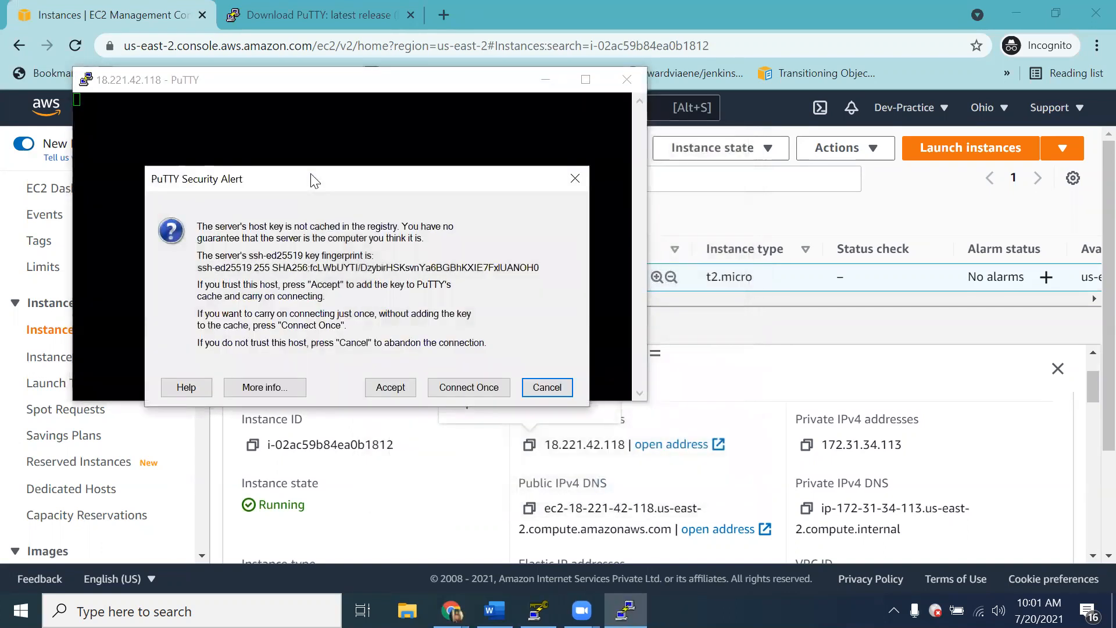
click(388, 395)
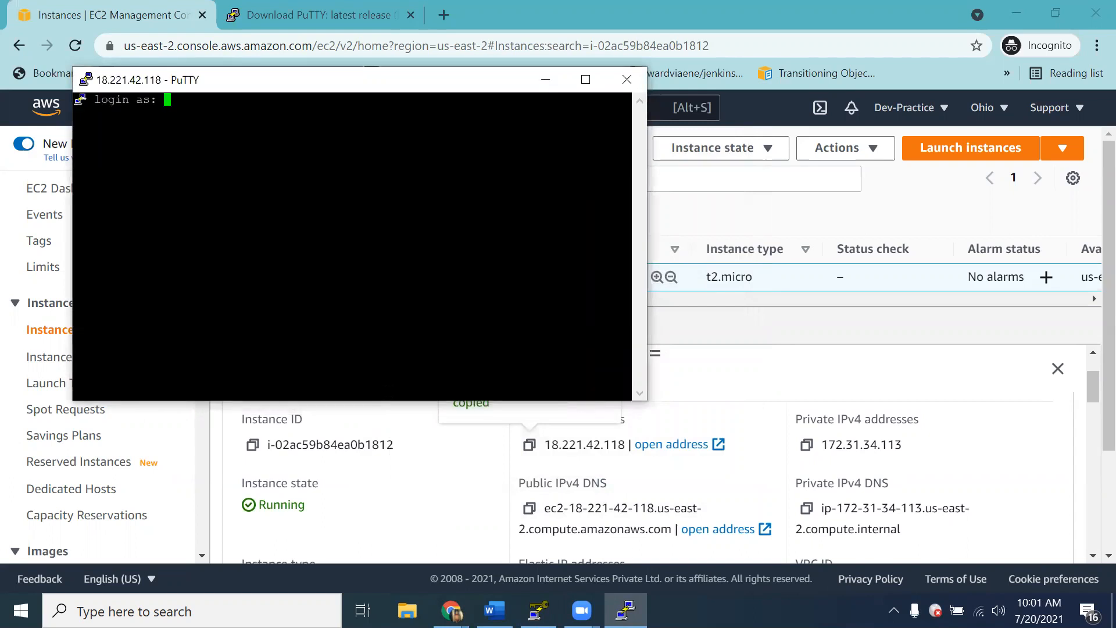
text(ec2-user)
key(Return)
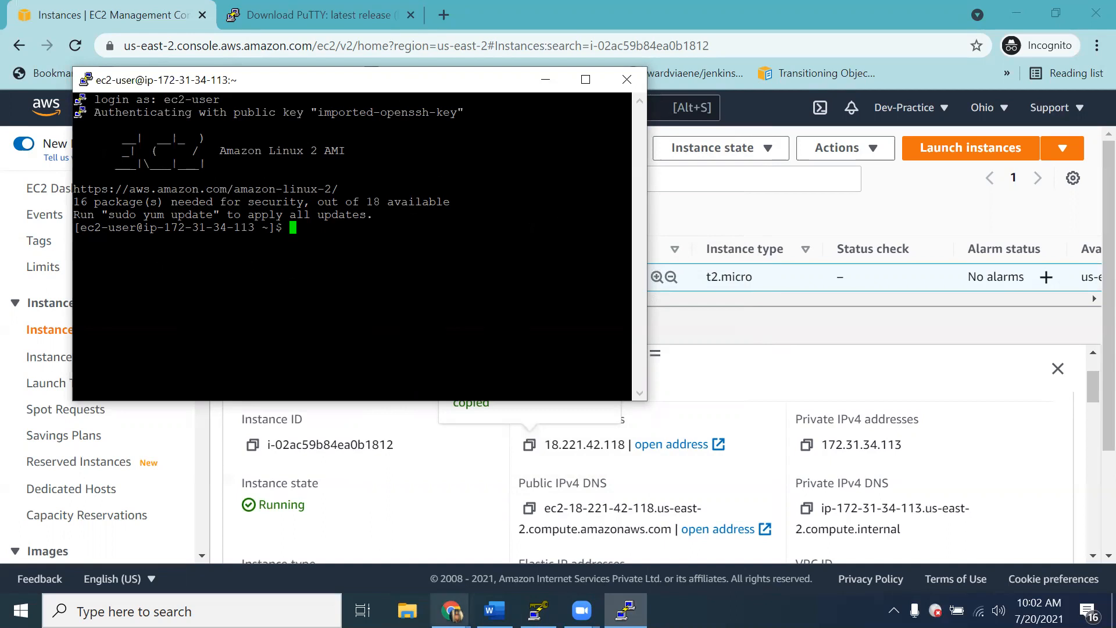
click(494, 610)
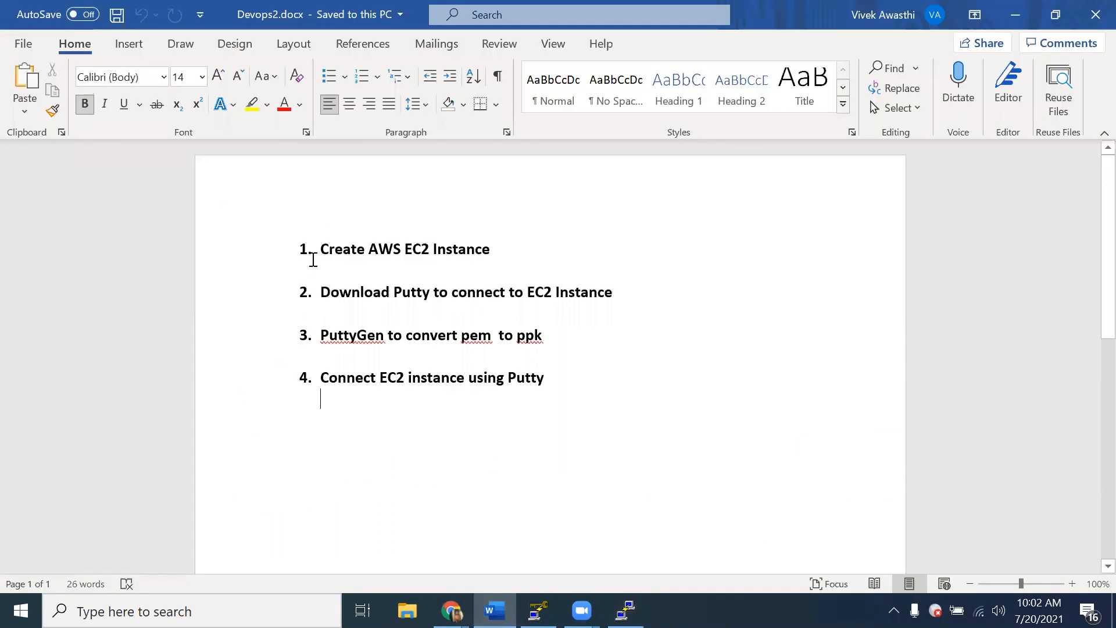